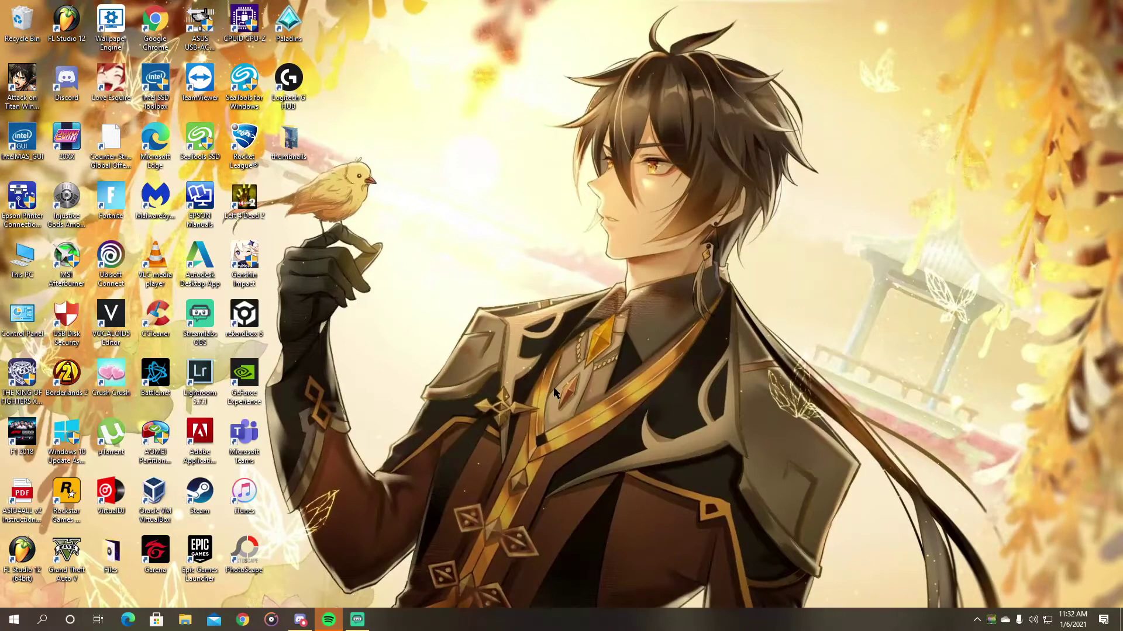
- Open Disk Management by running diskmgmt.msc and maximize its window
key(super+r)
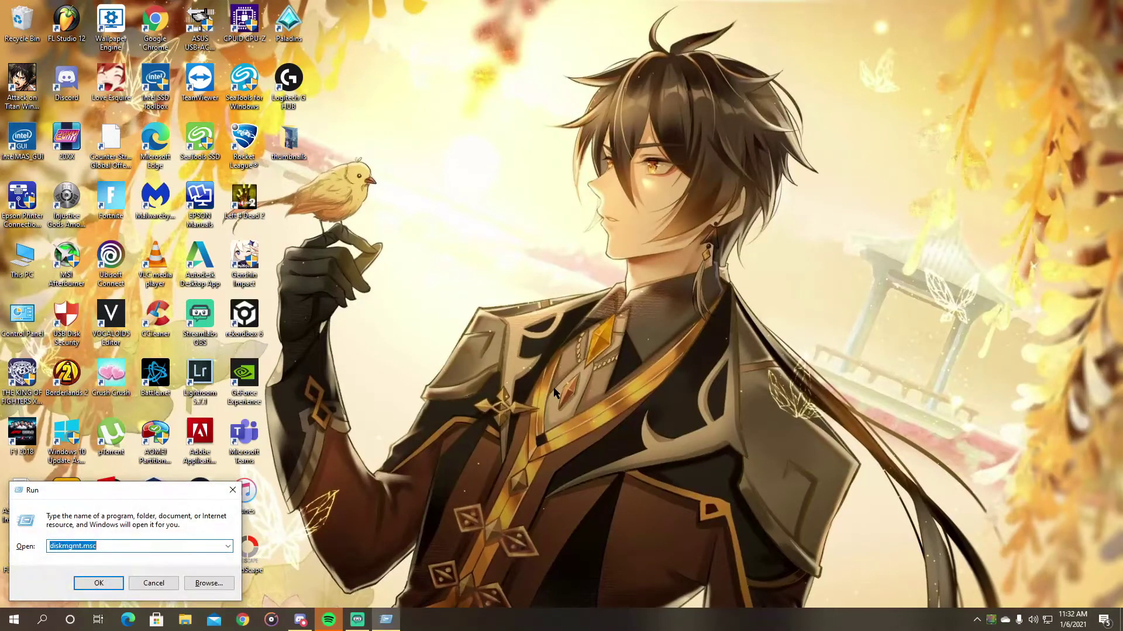
key(Return)
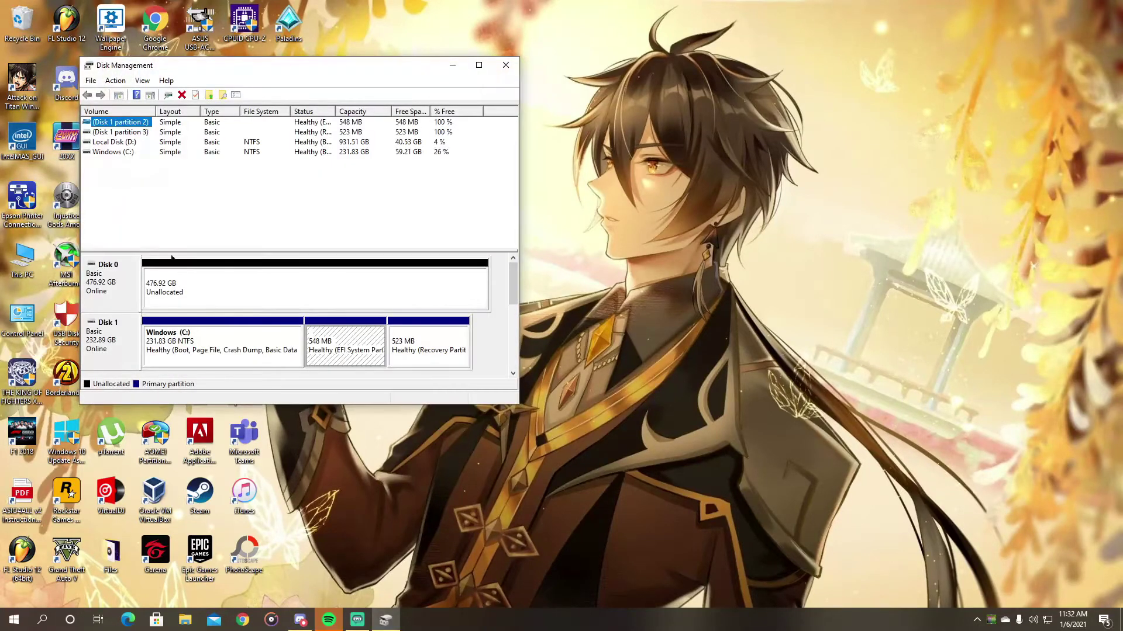
click(478, 66)
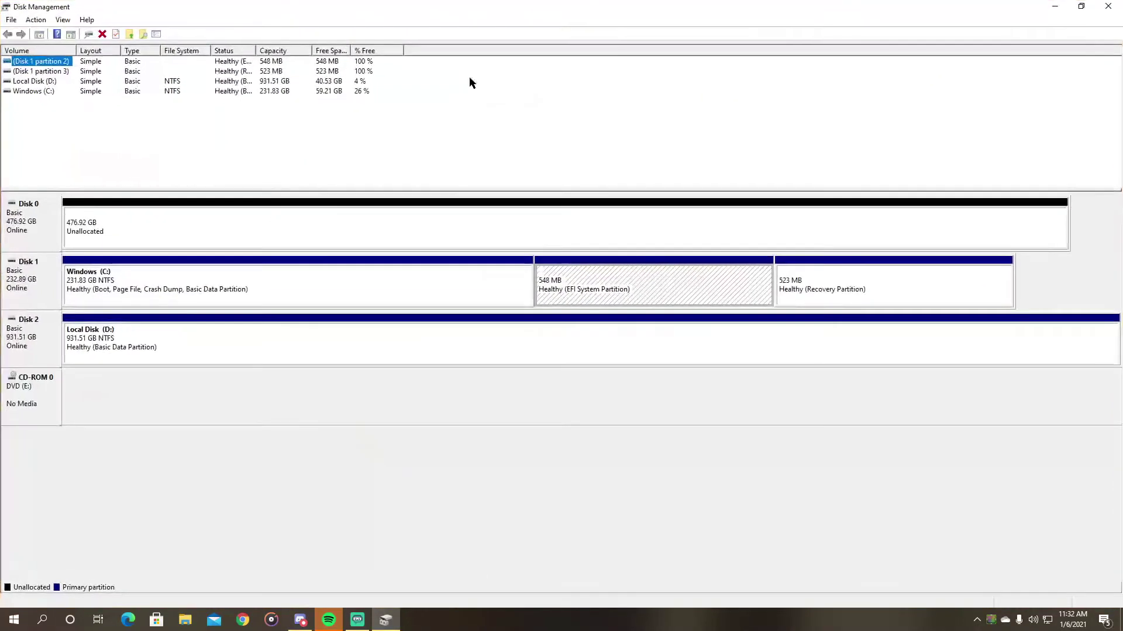
- Check the partition style and volume information in the properties of Disk 0
click(107, 229)
click(35, 231)
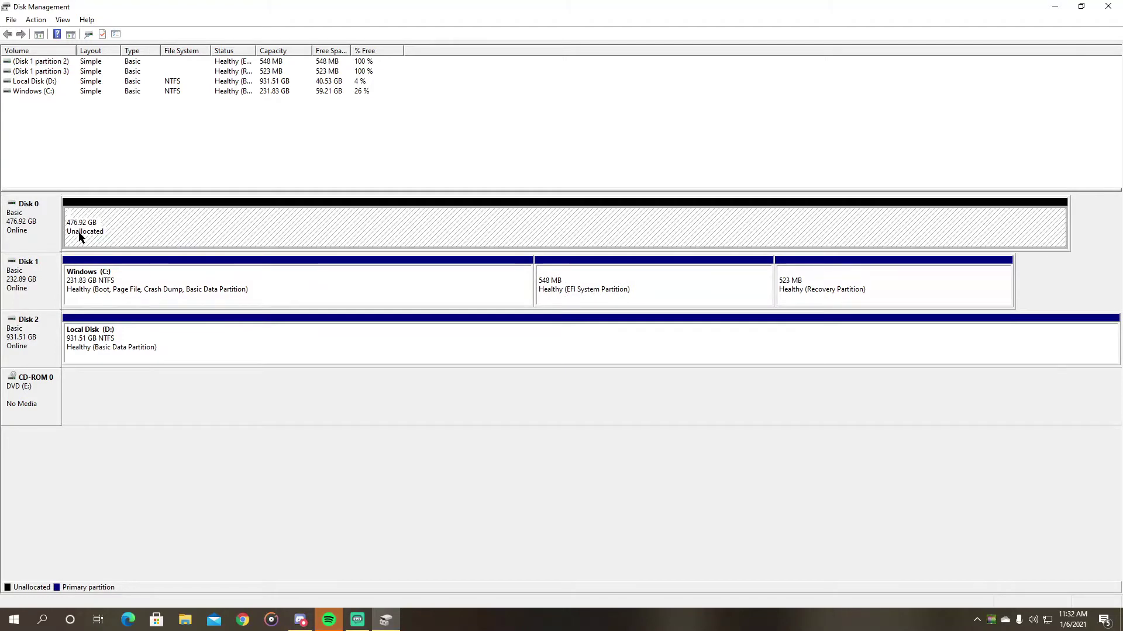
right_click(55, 233)
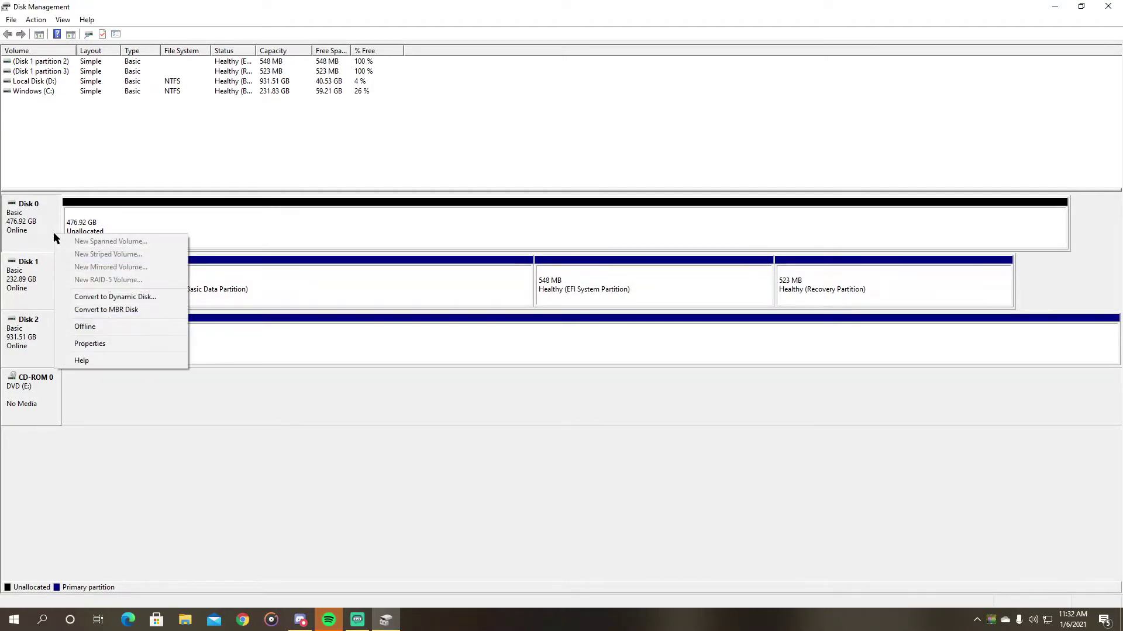
click(104, 345)
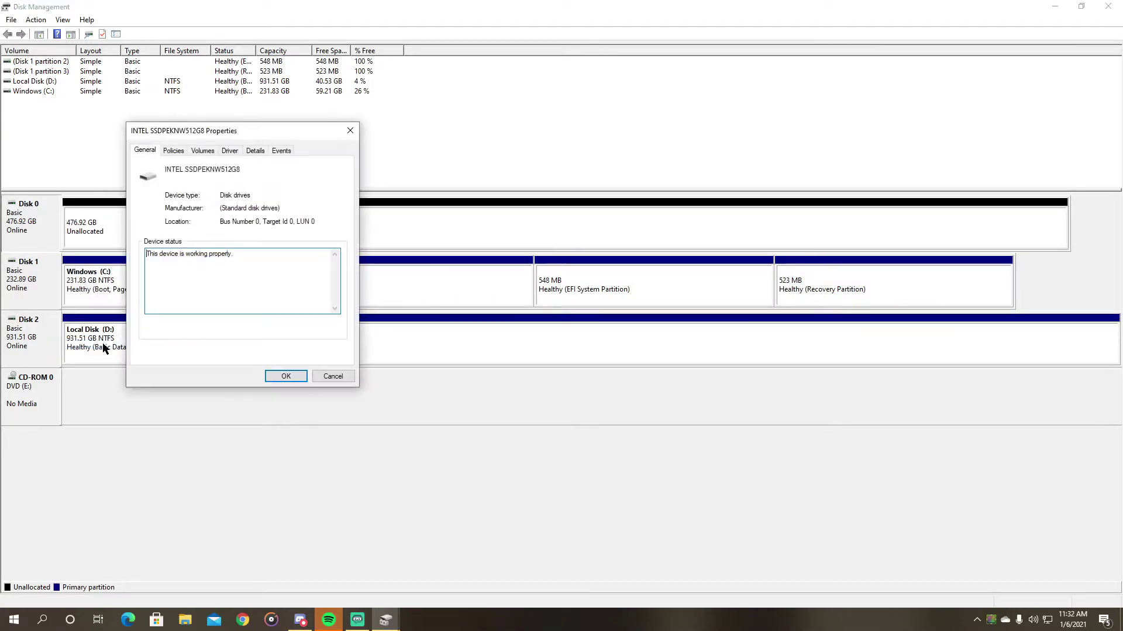
click(191, 151)
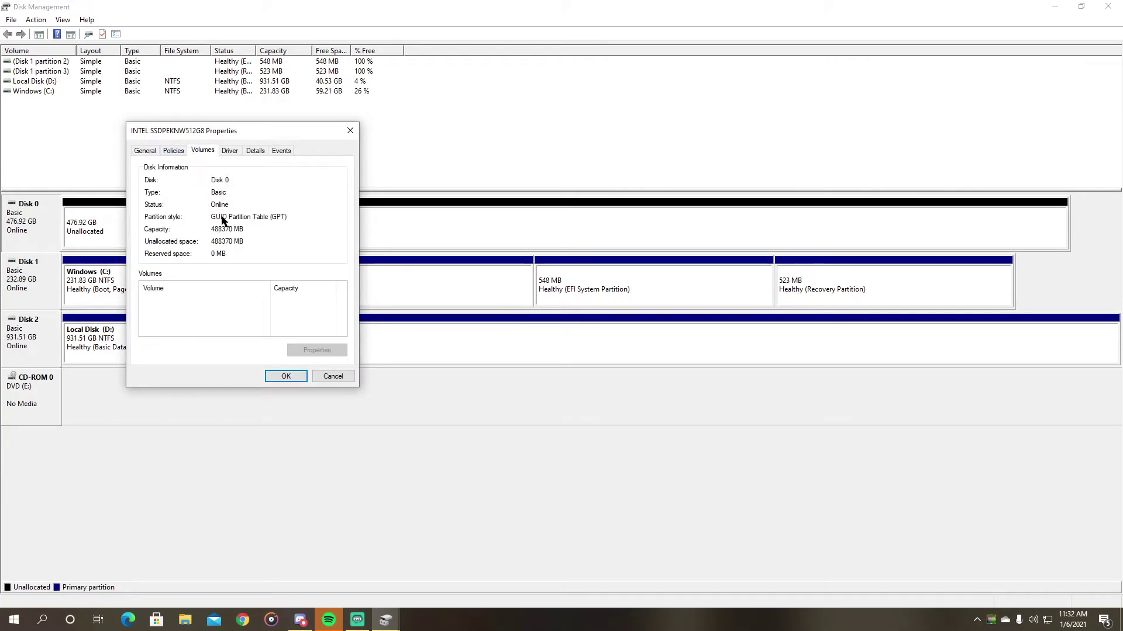
drag(265, 135, 275, 177)
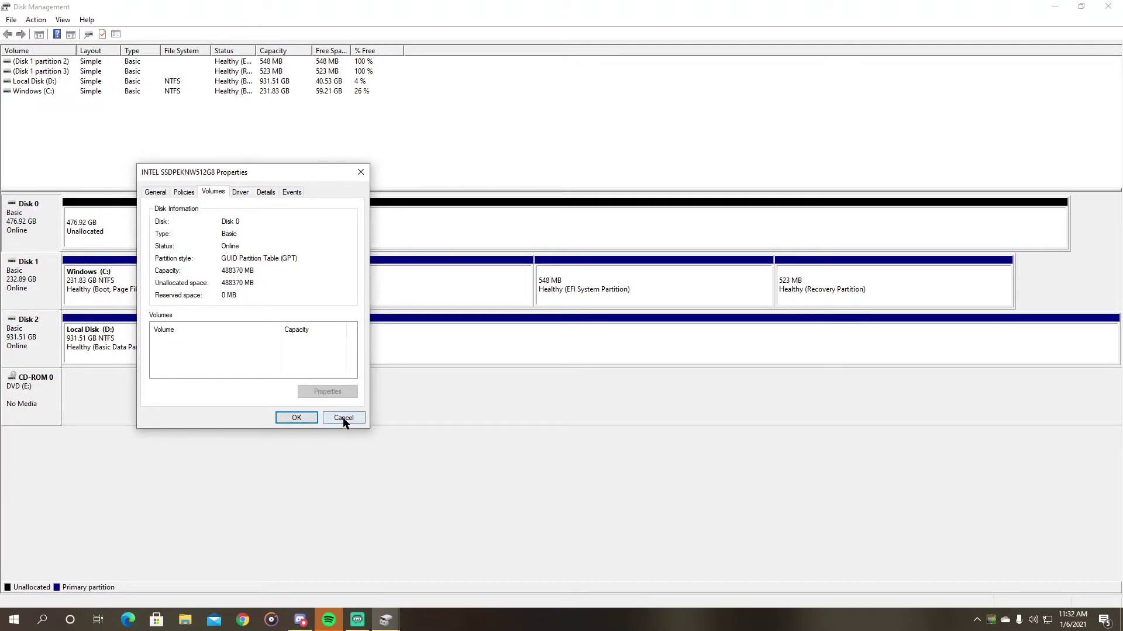
click(306, 419)
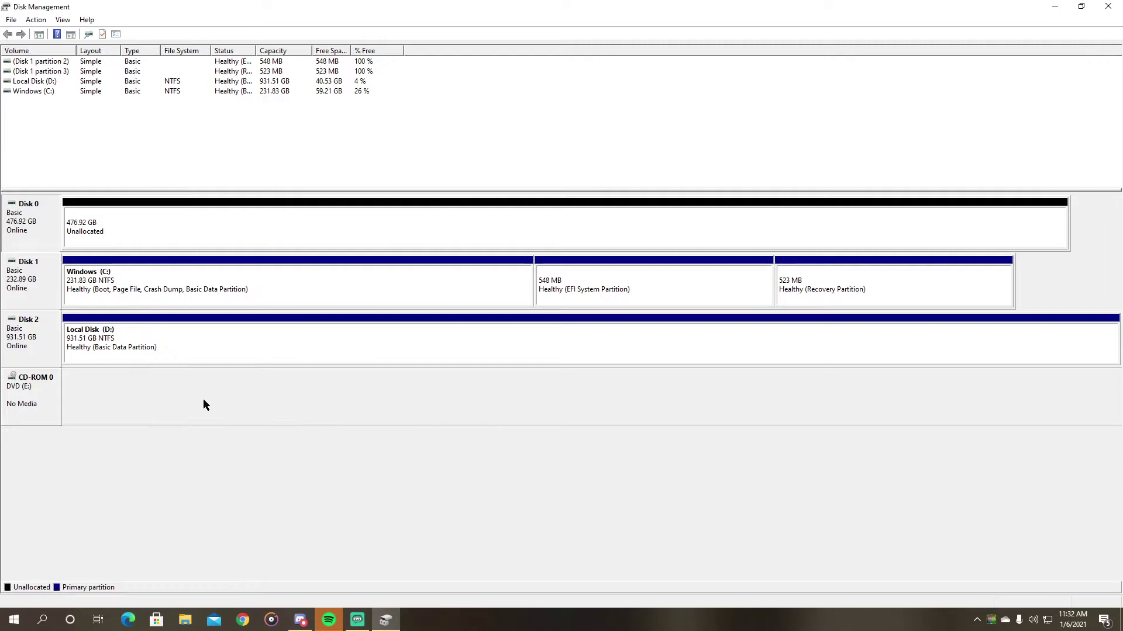
- Start a new simple volume on Disk 0's unallocated space, keeping the full size of 488369 MB
click(115, 244)
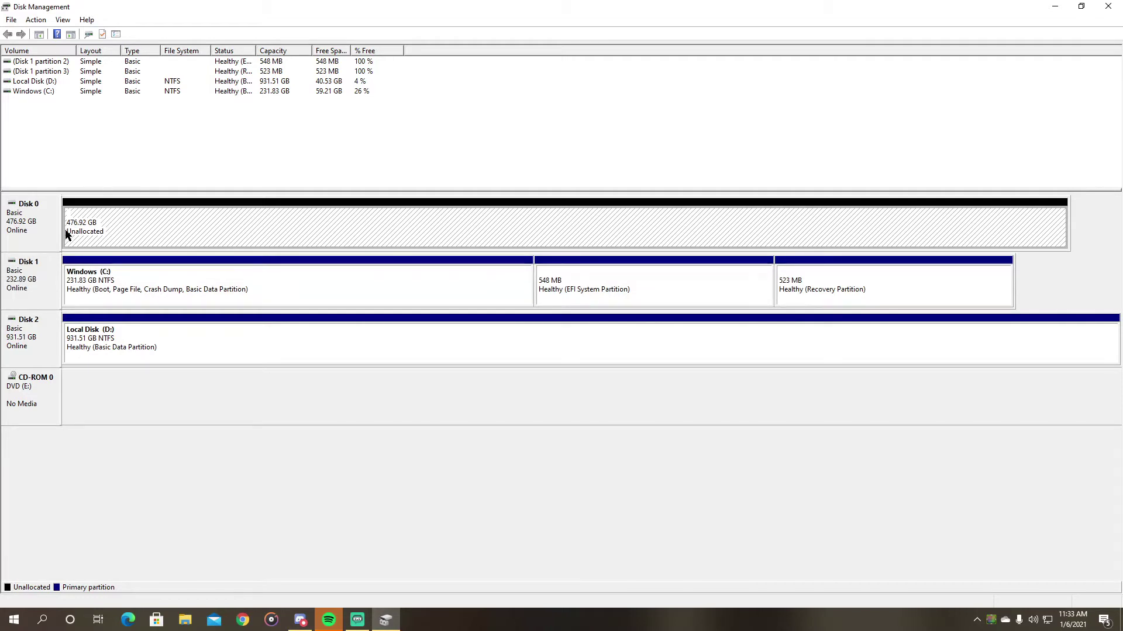
right_click(125, 224)
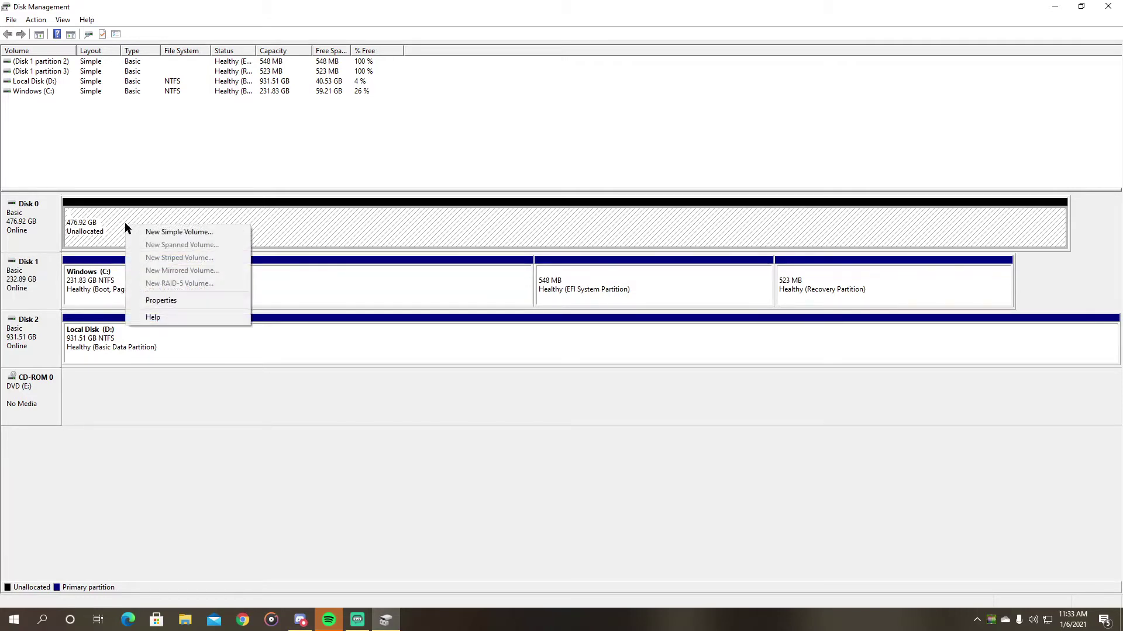
click(80, 229)
right_click(80, 227)
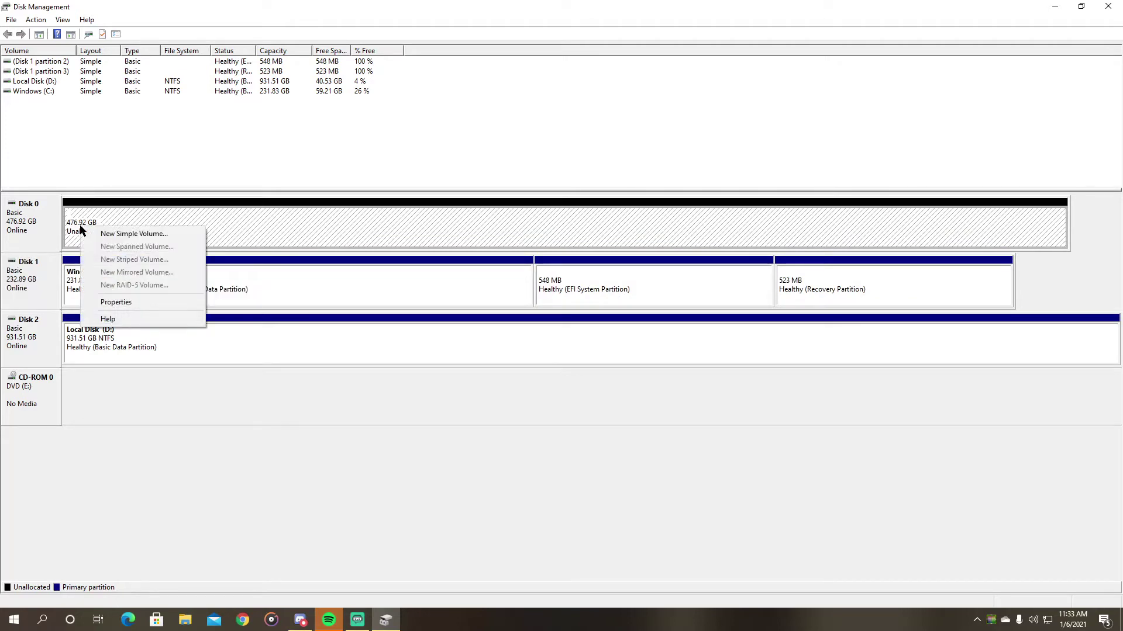
click(121, 240)
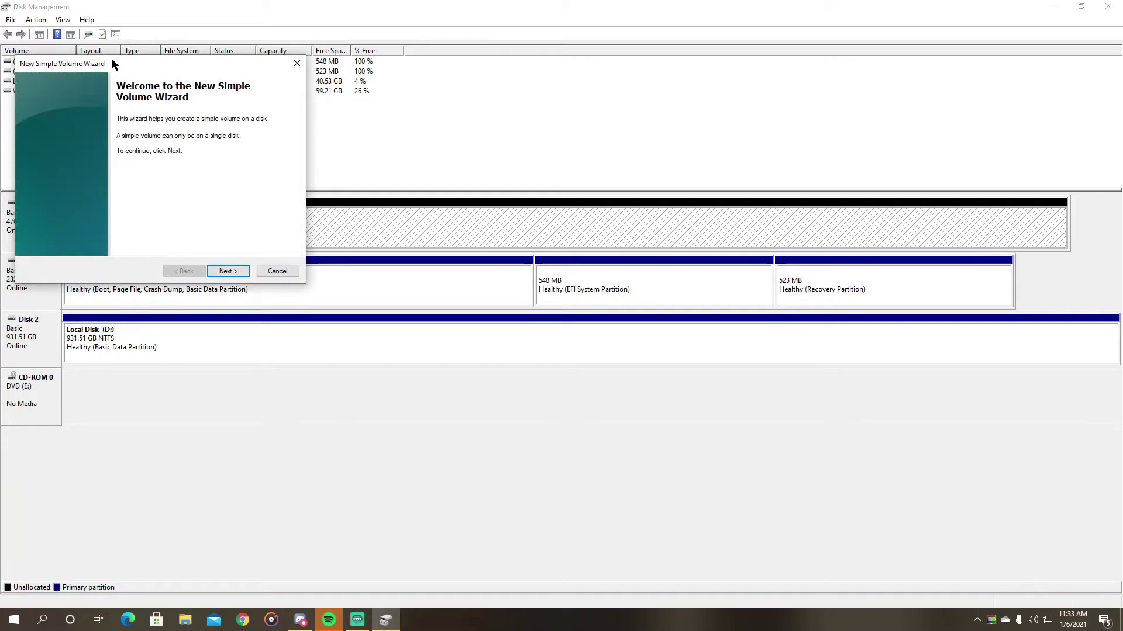
drag(111, 58, 400, 232)
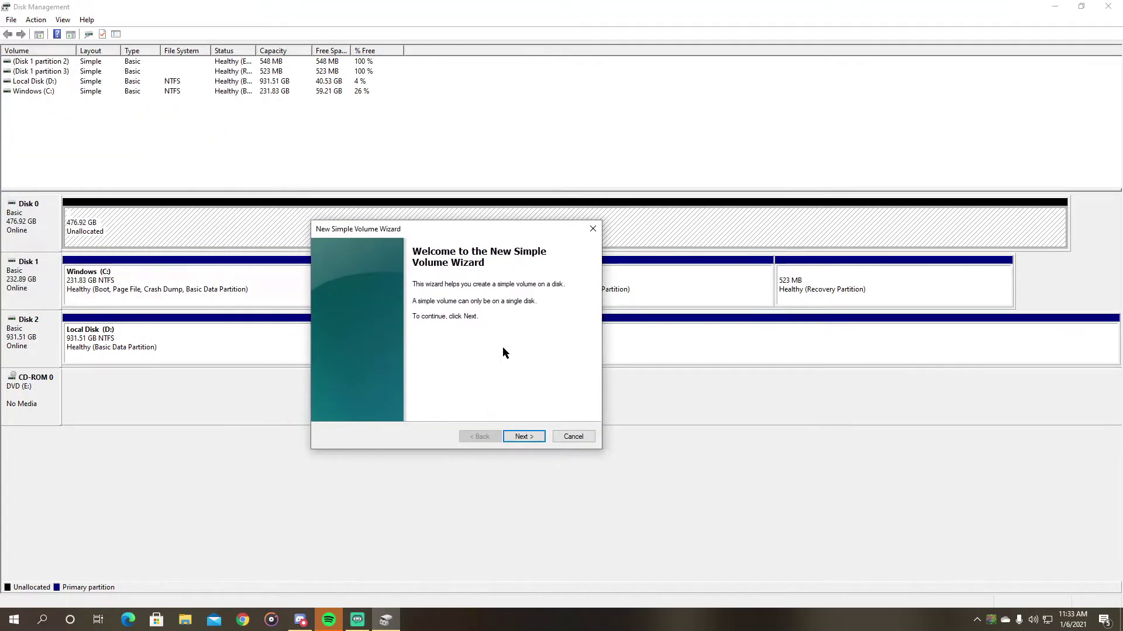
click(524, 438)
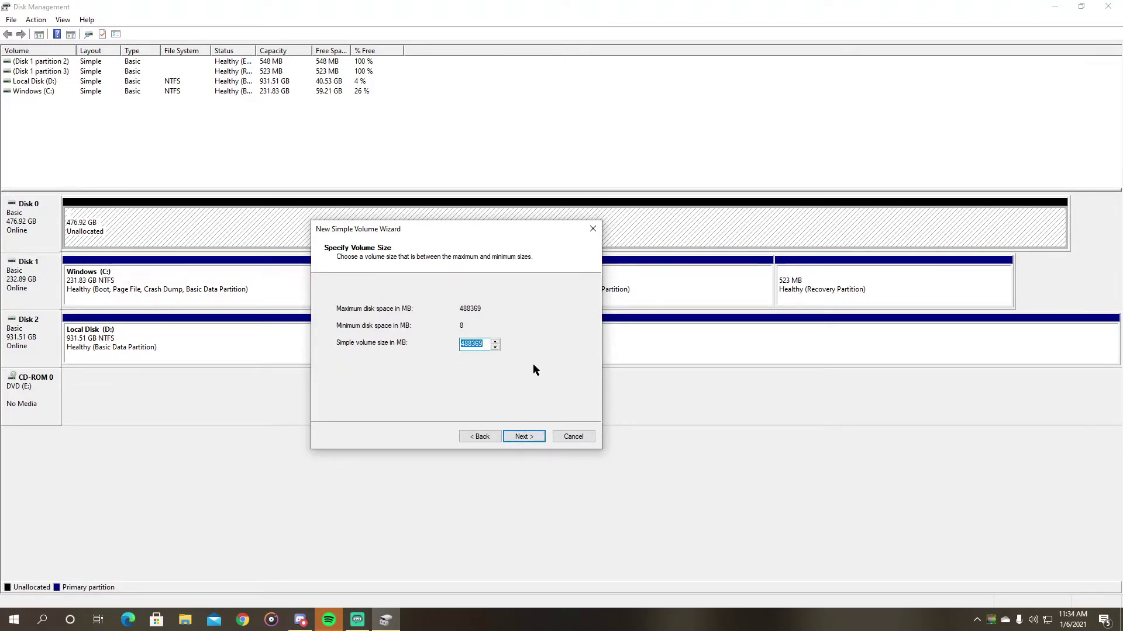
click(524, 437)
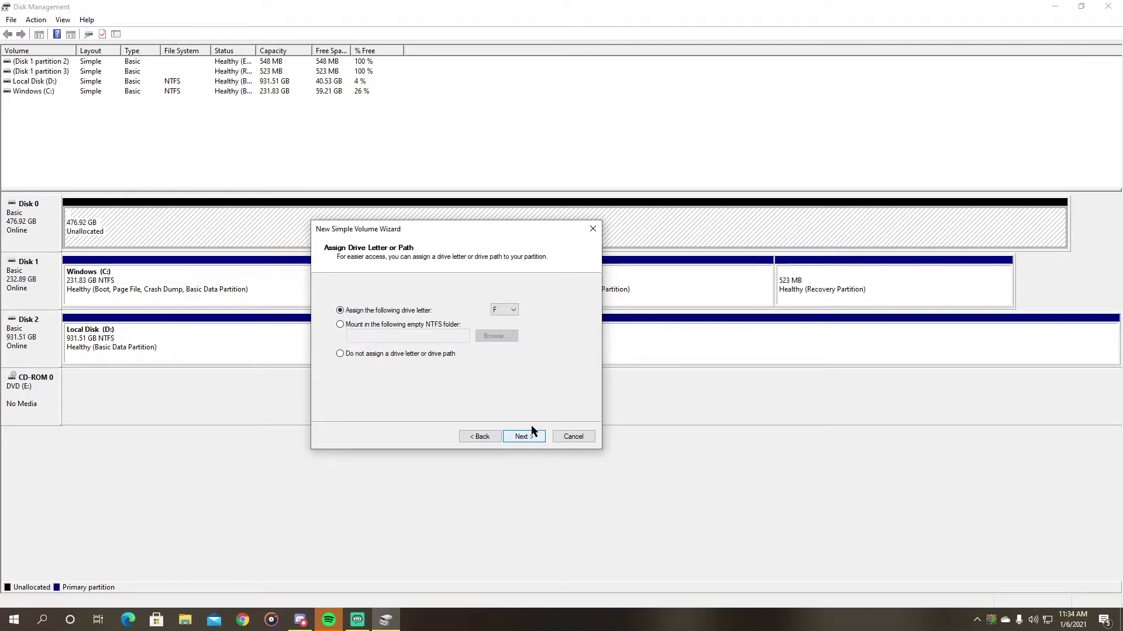
- Assign drive letter G to the new volume and continue to the format settings
click(507, 309)
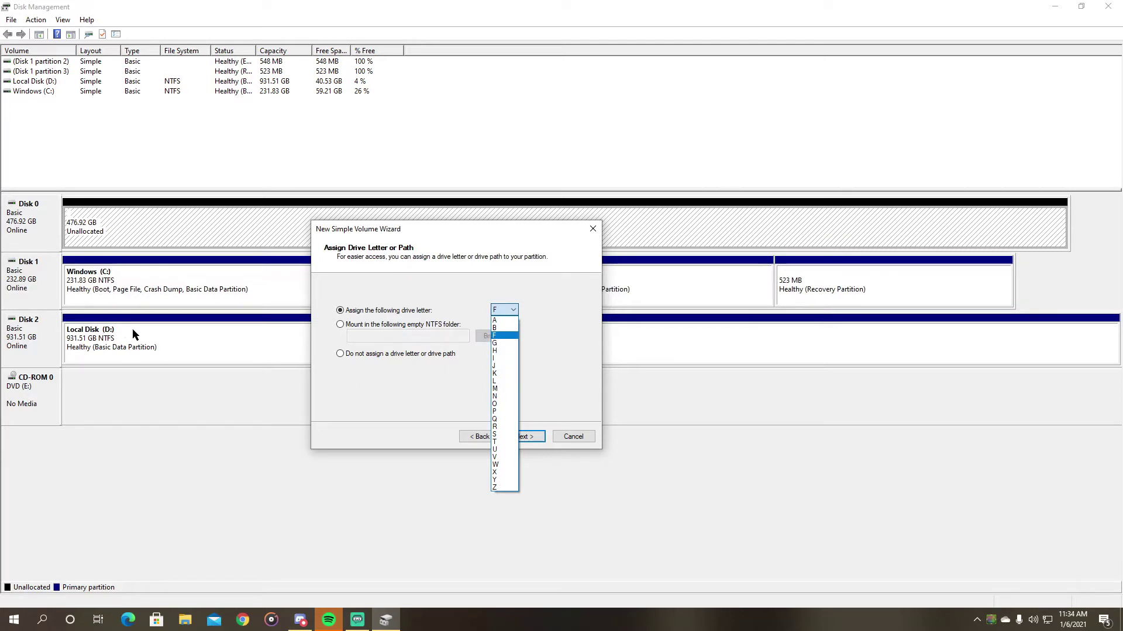
click(496, 344)
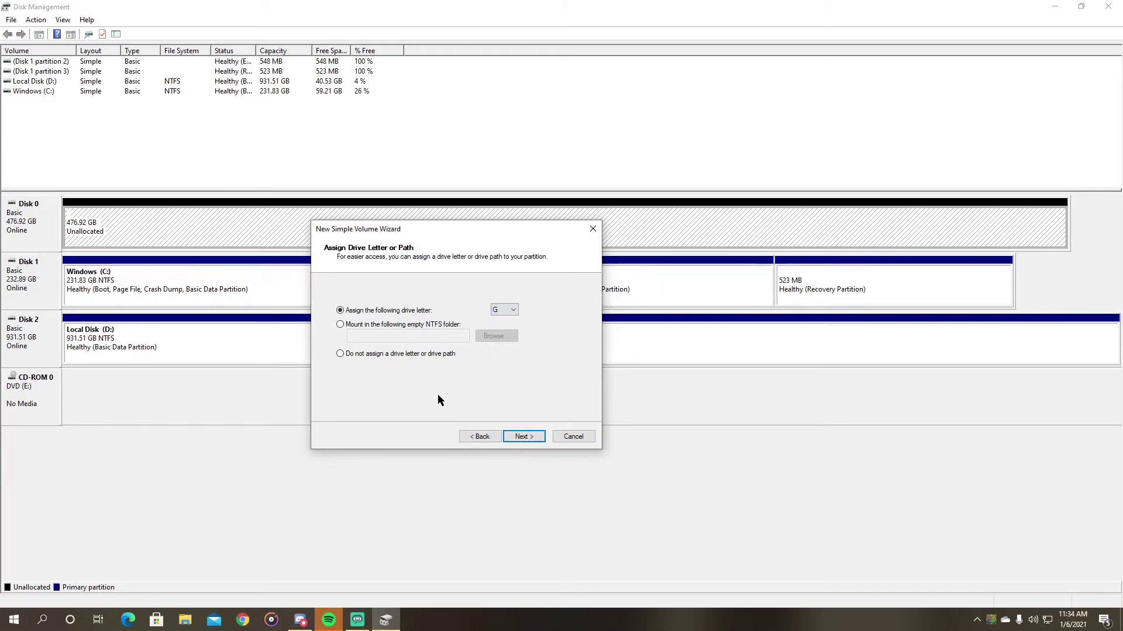
click(535, 439)
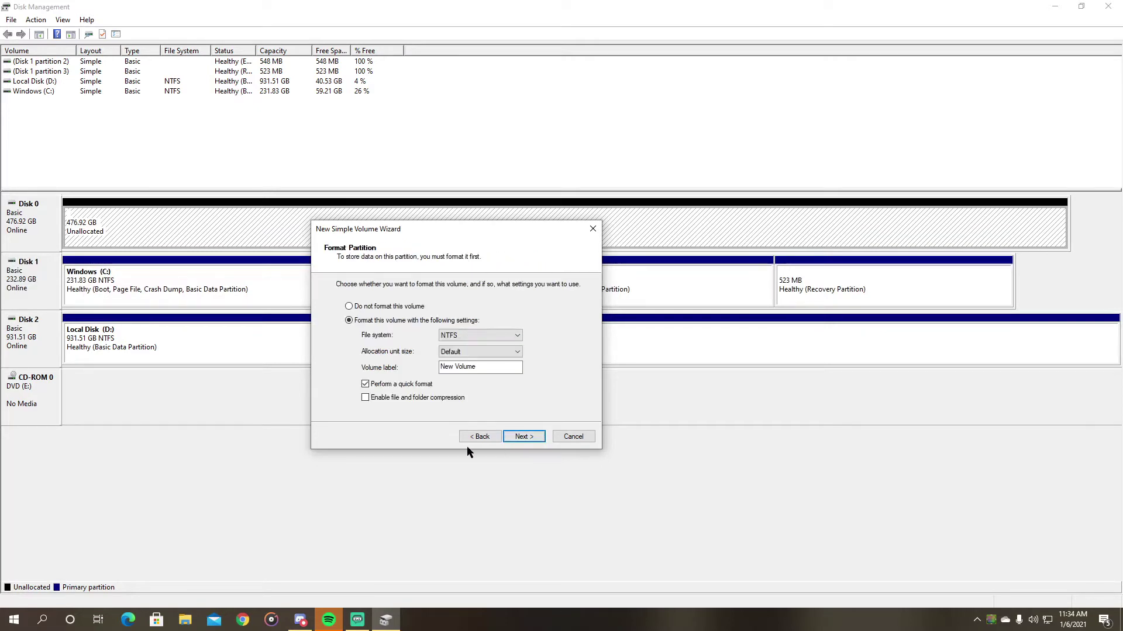
- Keep the NTFS file system and default allocation unit size, and set the volume label to M.2
click(475, 335)
click(474, 341)
click(474, 339)
click(456, 352)
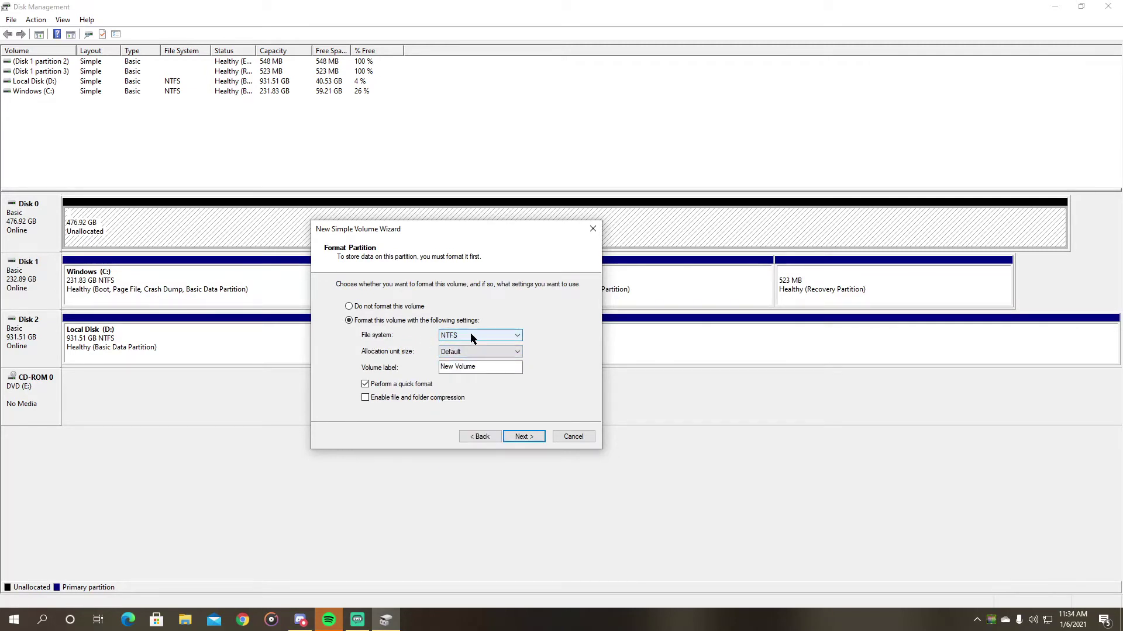
double_click(489, 370)
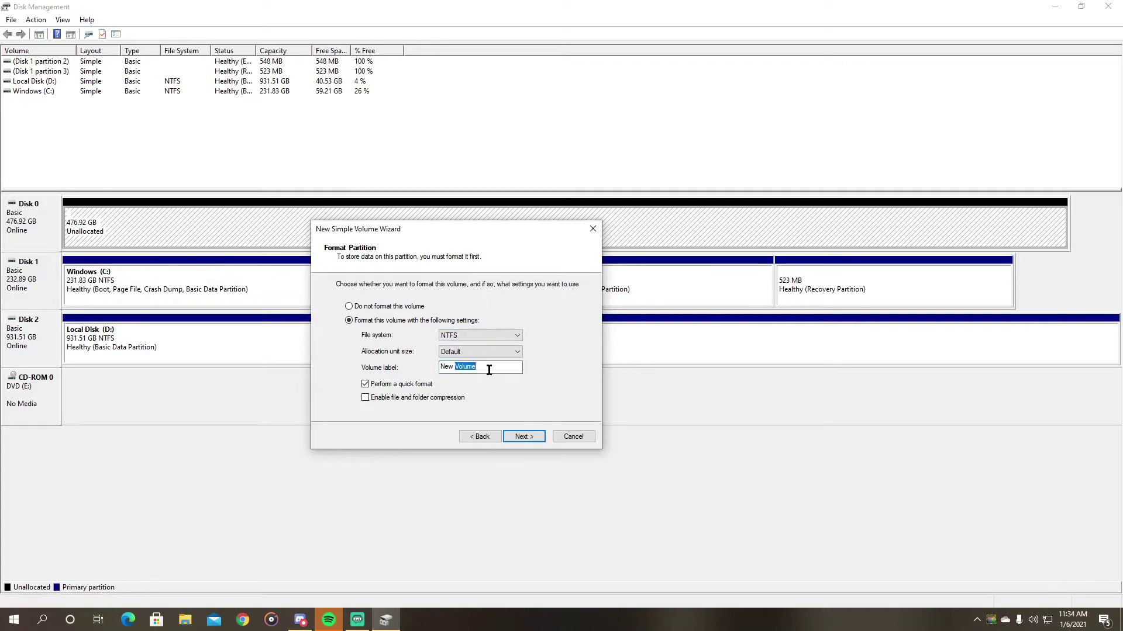
key(BackSpace)
key(BackSpace)
key(BackSpace)
key(BackSpace)
key(BackSpace)
text(M.2)
- Review the summary of the chosen volume settings and finish creating the M.2 volume
click(518, 438)
click(493, 440)
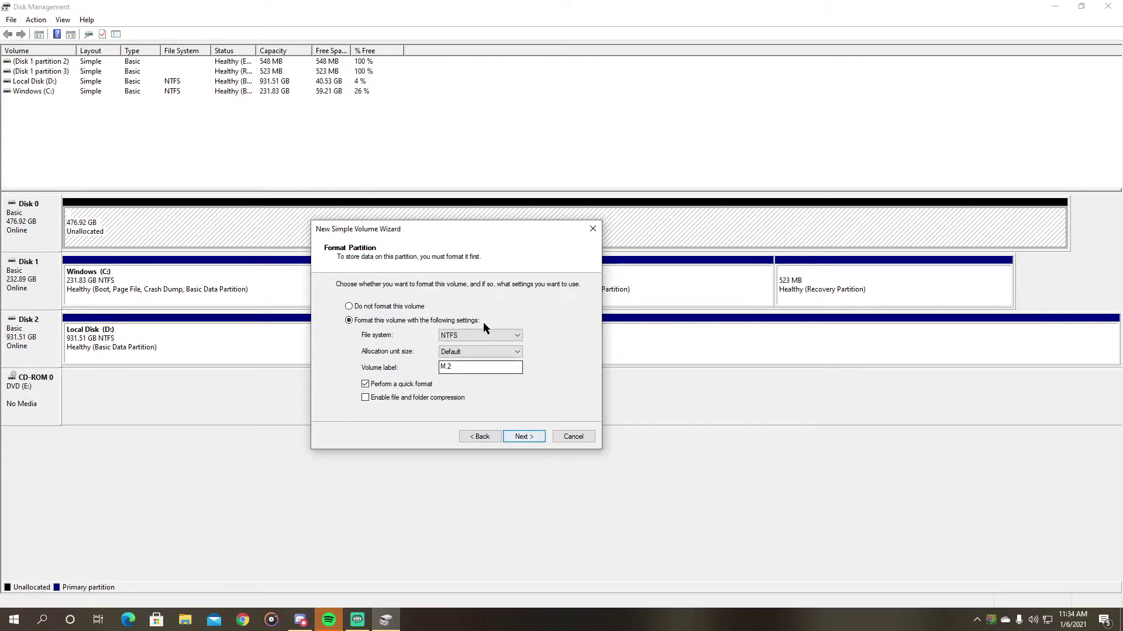
click(521, 437)
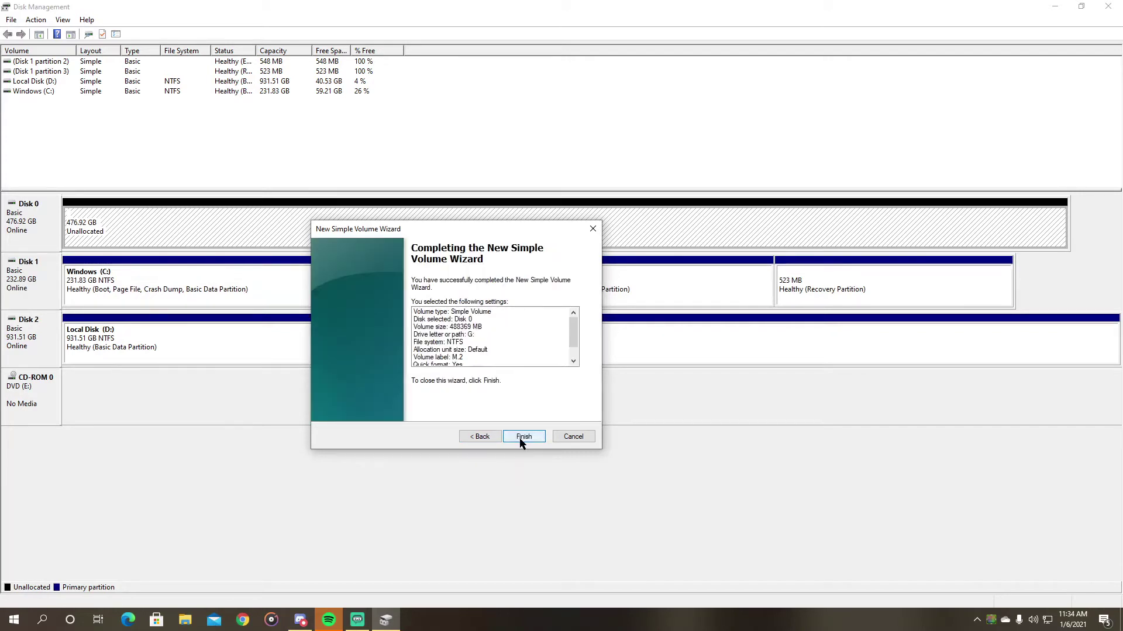
drag(573, 333, 573, 351)
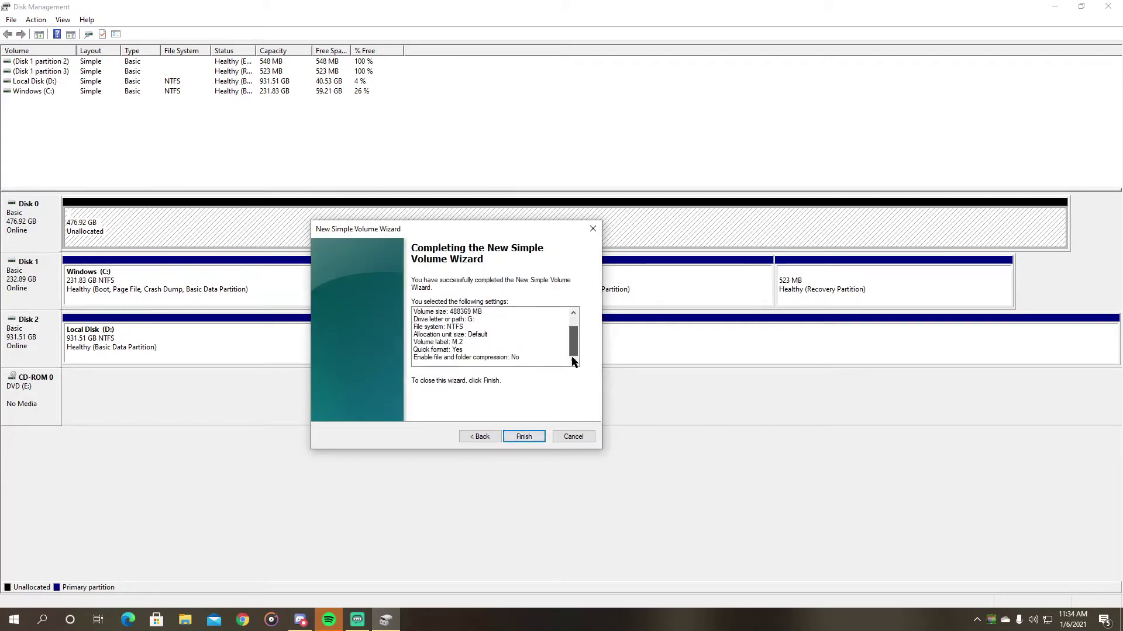
click(524, 437)
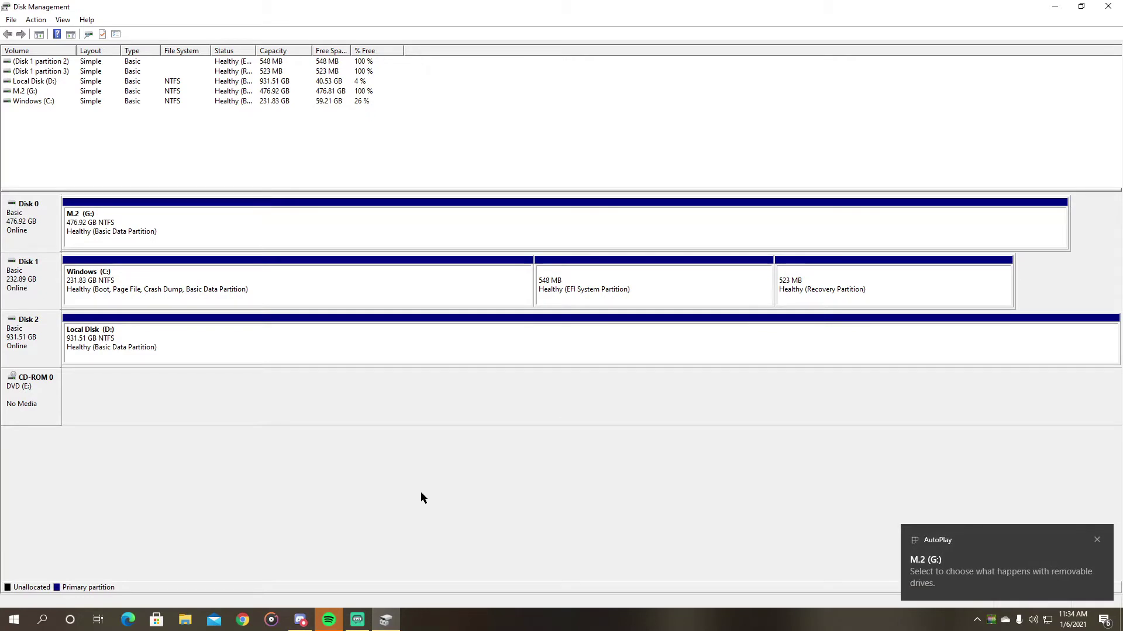
- Open the new M.2 (G:) drive in File Explorer, look at it under This PC, and close the window
click(188, 229)
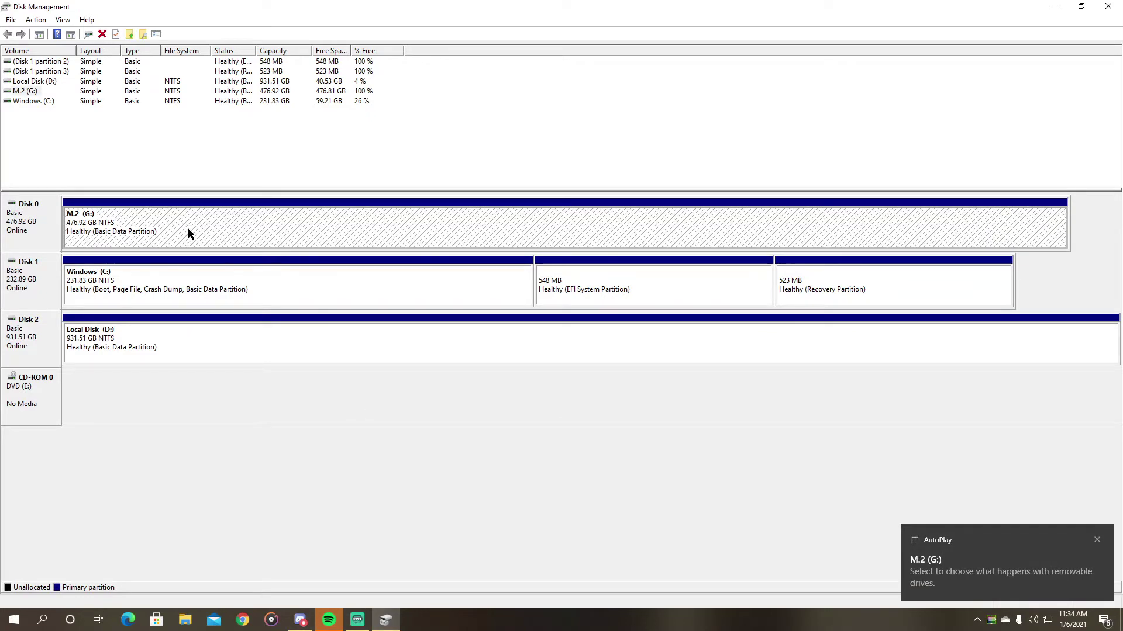
double_click(188, 229)
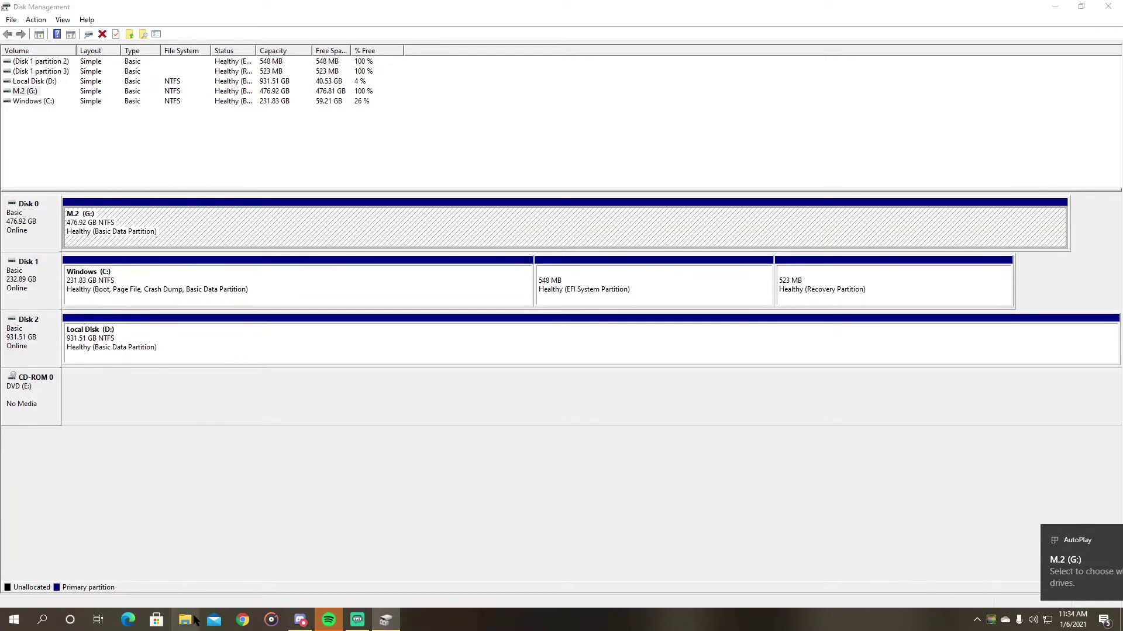
key(alt+Up)
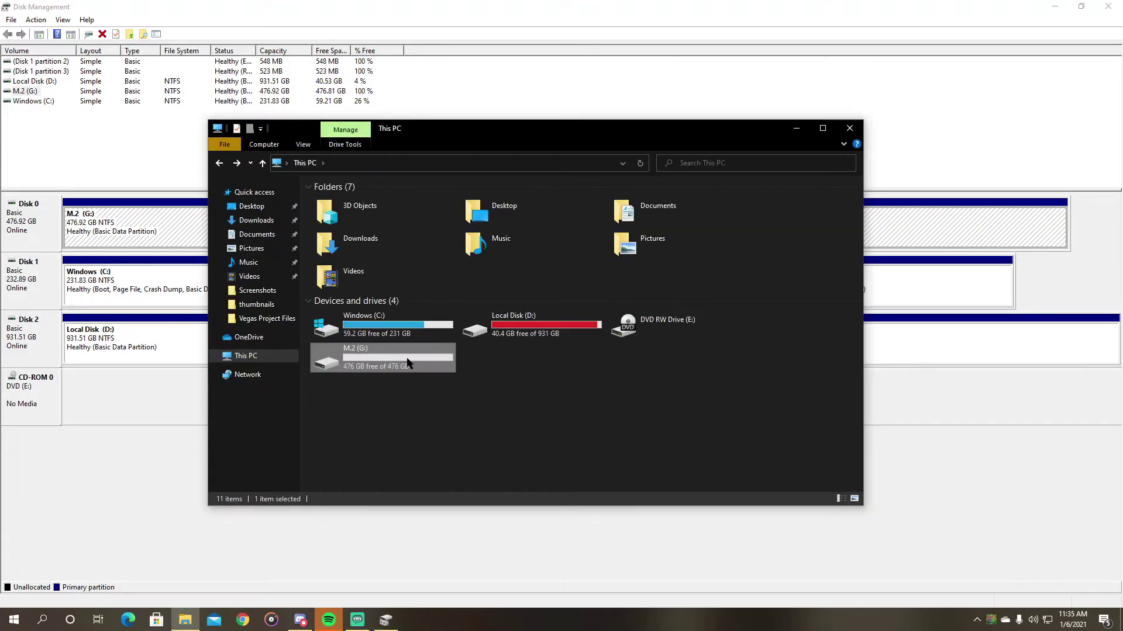
double_click(407, 358)
key(alt+Up)
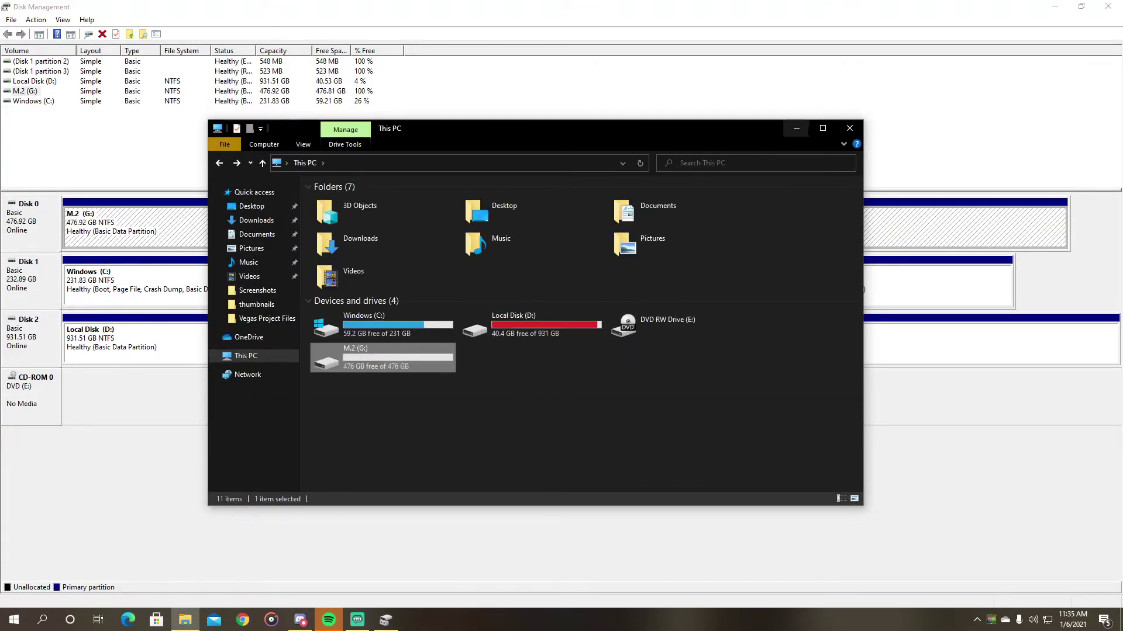
key(alt+F4)
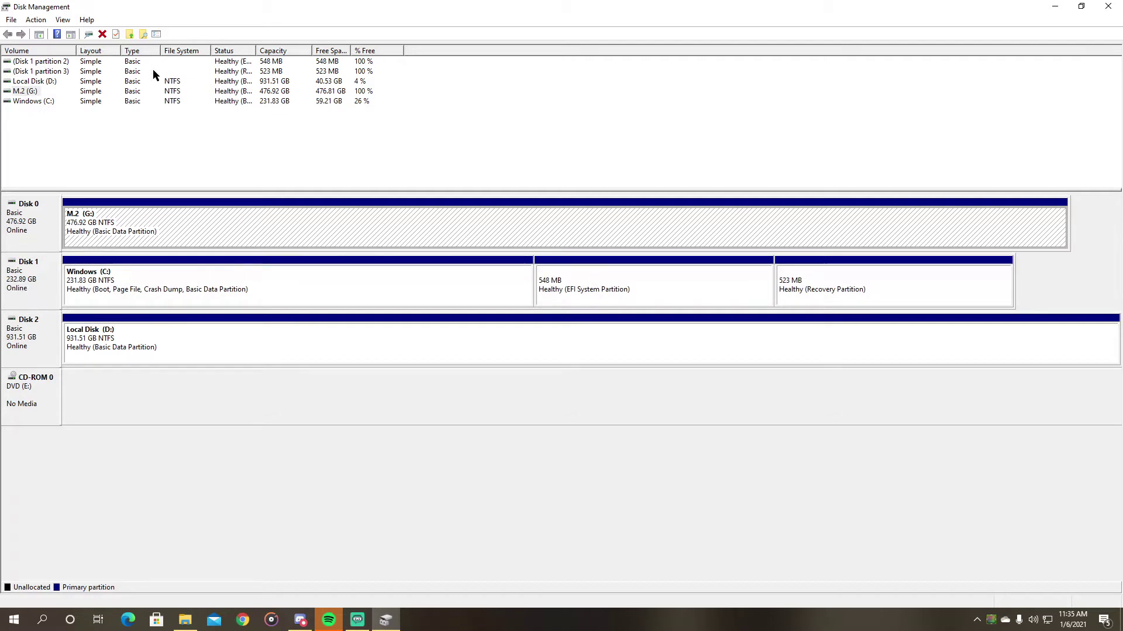
click(36, 92)
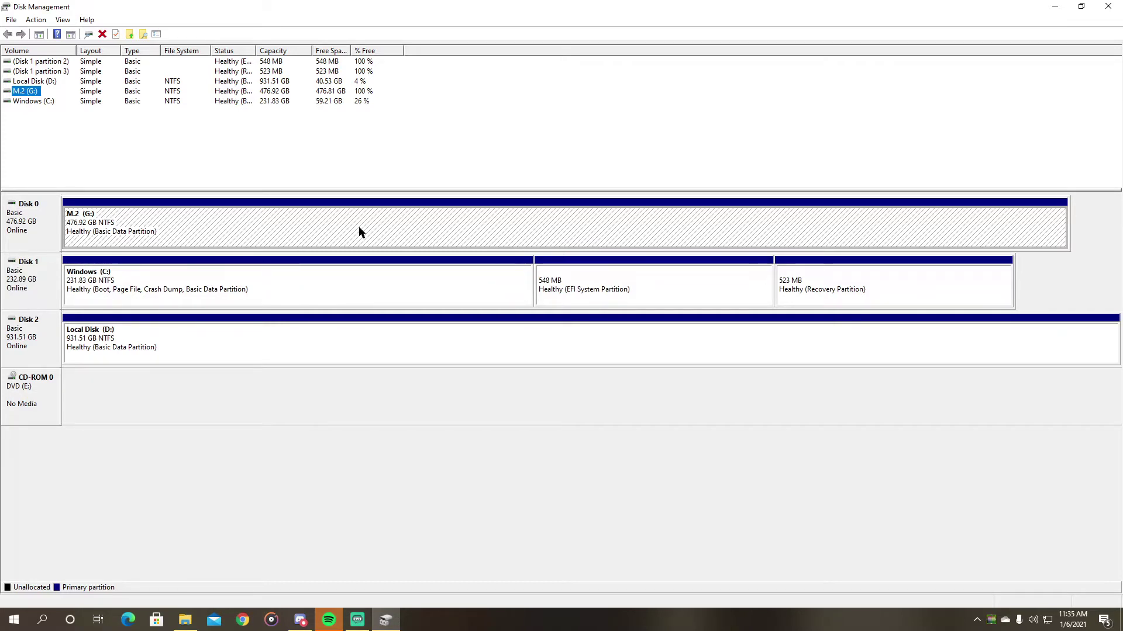
click(184, 358)
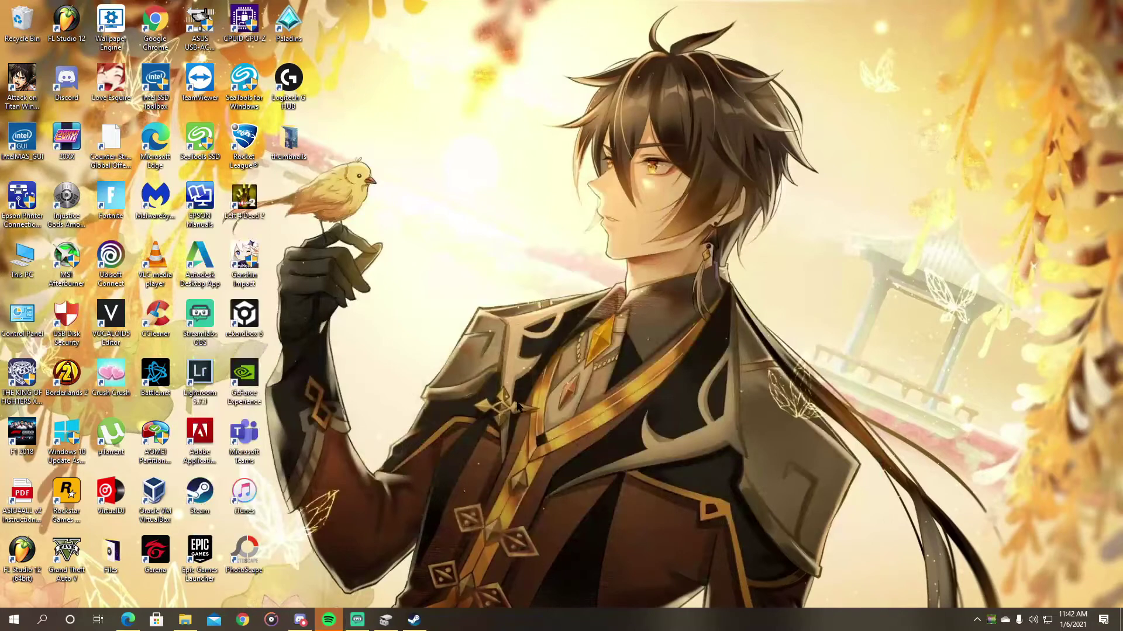
- Switch to Steam and open the library page of Counter-Strike: Global Offensive
click(415, 620)
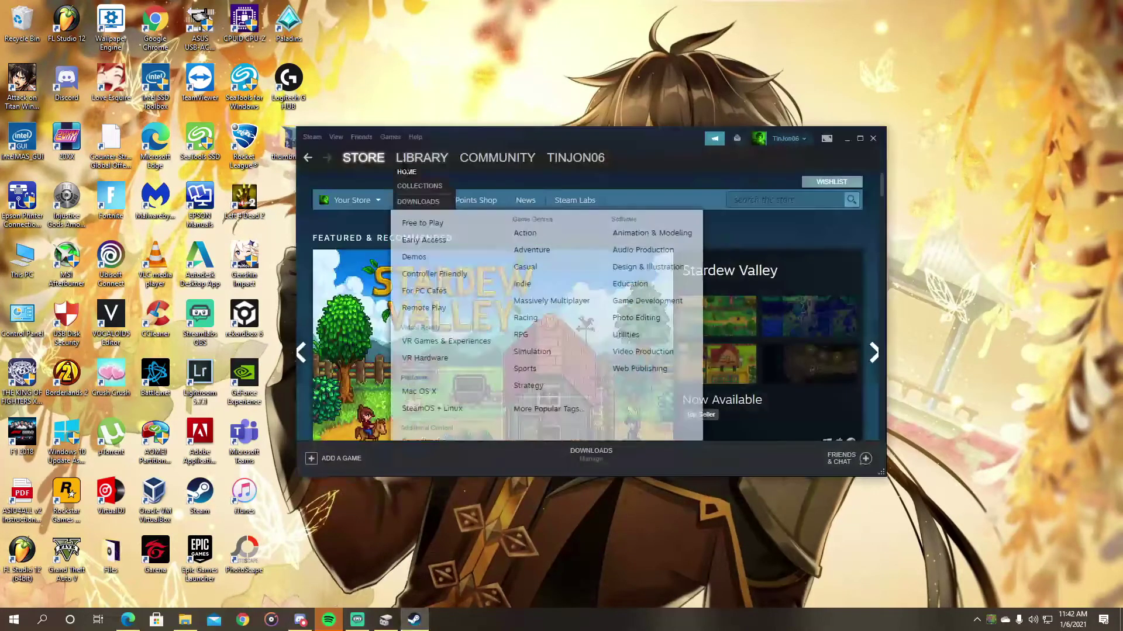
click(408, 159)
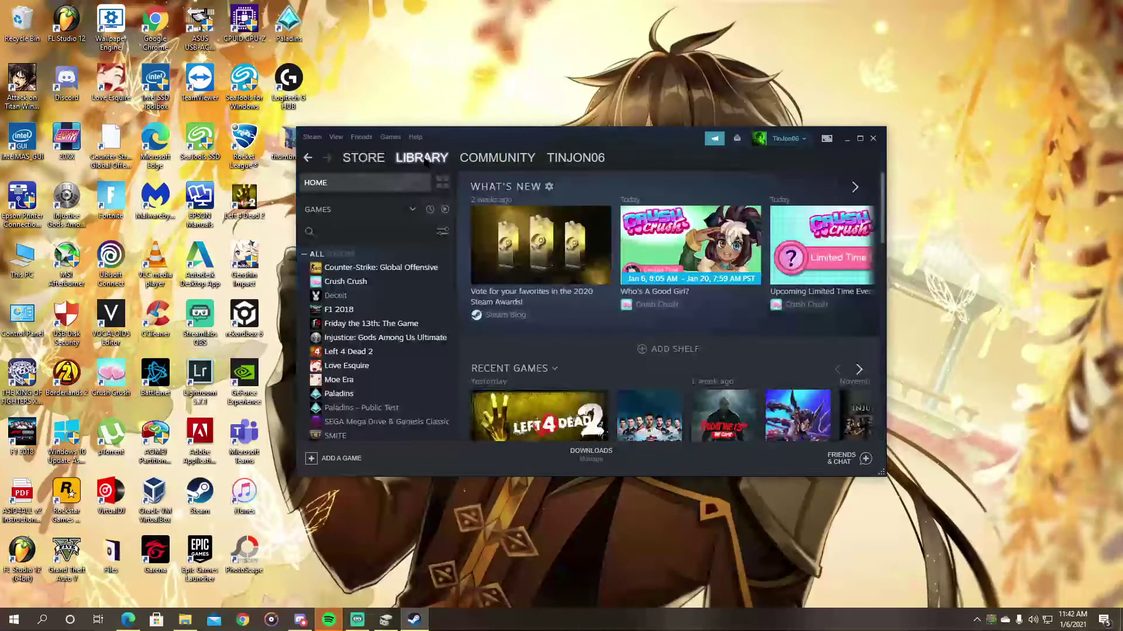
click(365, 269)
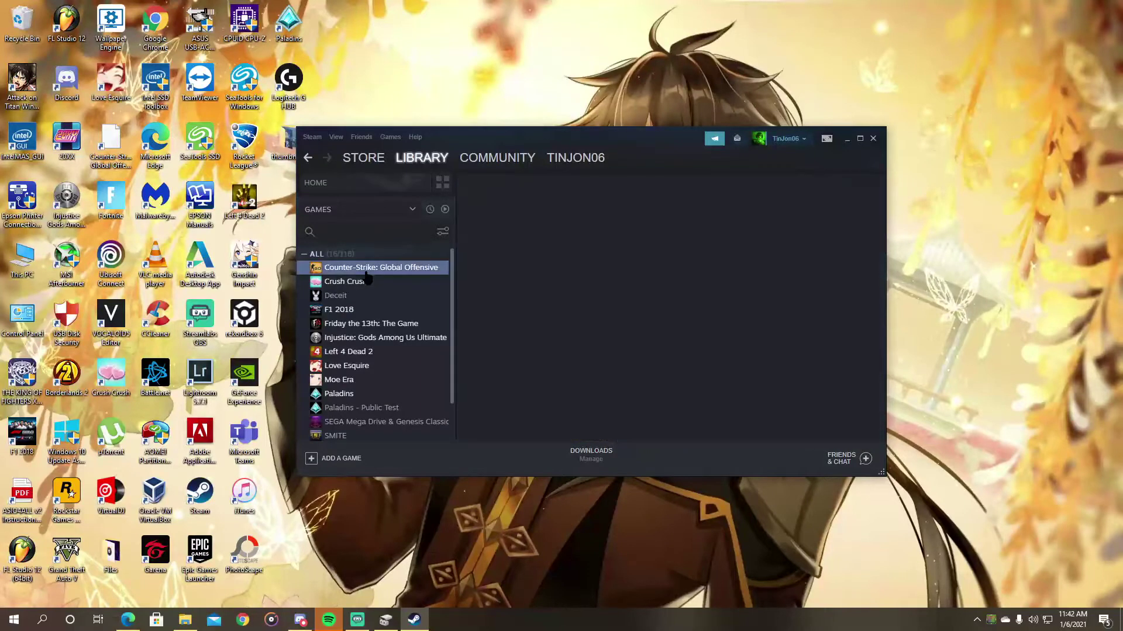
right_click(365, 271)
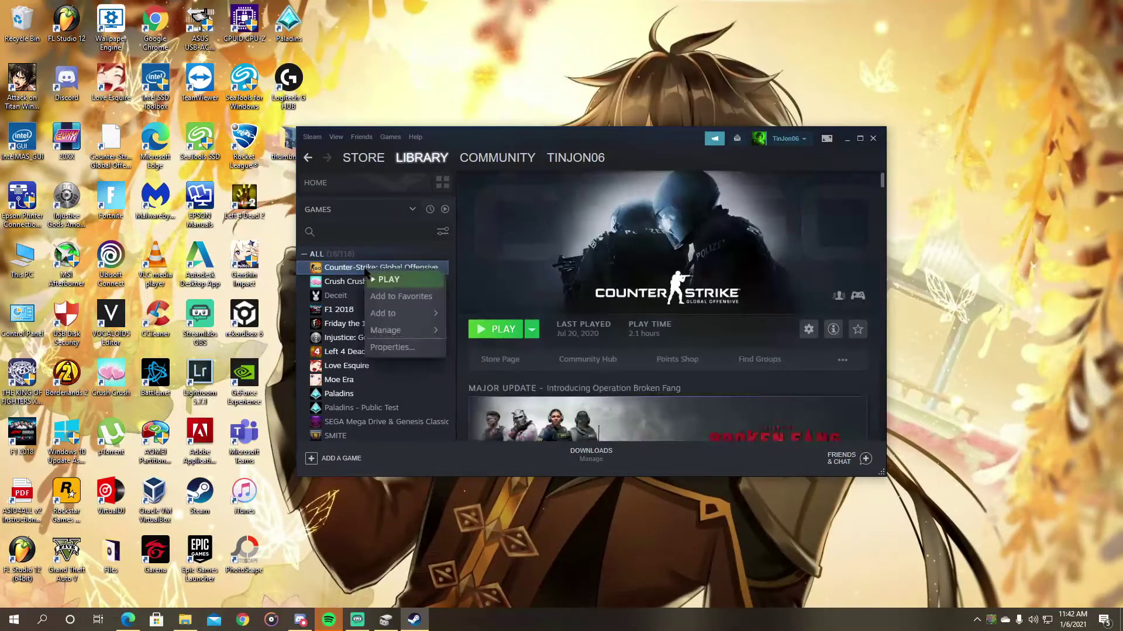
click(390, 348)
key(Escape)
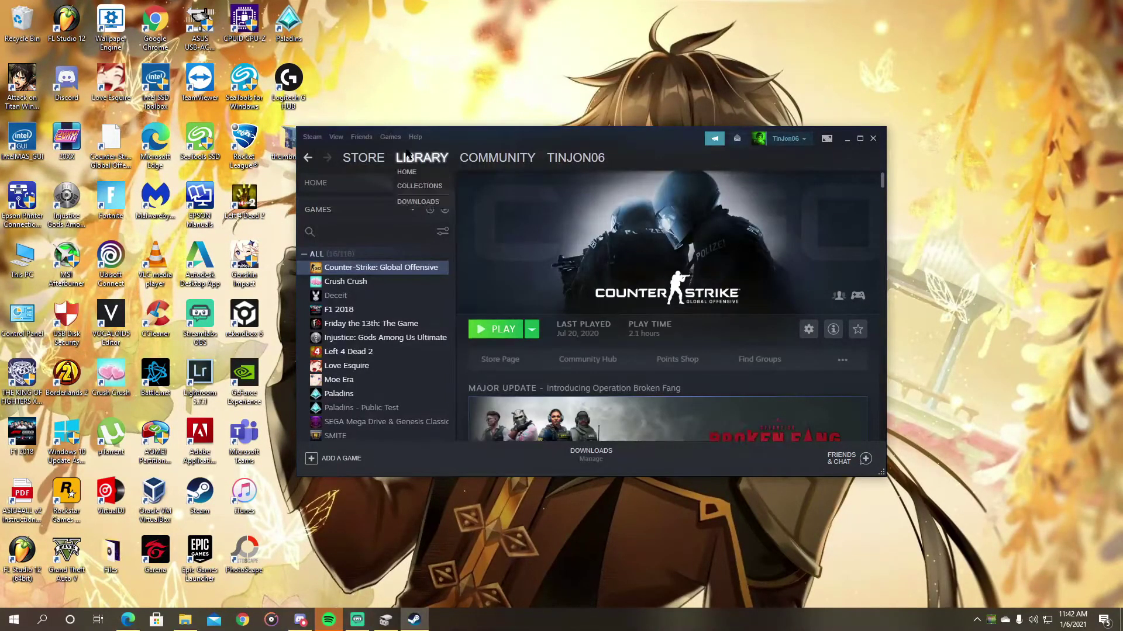
- Open the properties of Counter-Strike: Global Offensive and show its local files settings
right_click(412, 272)
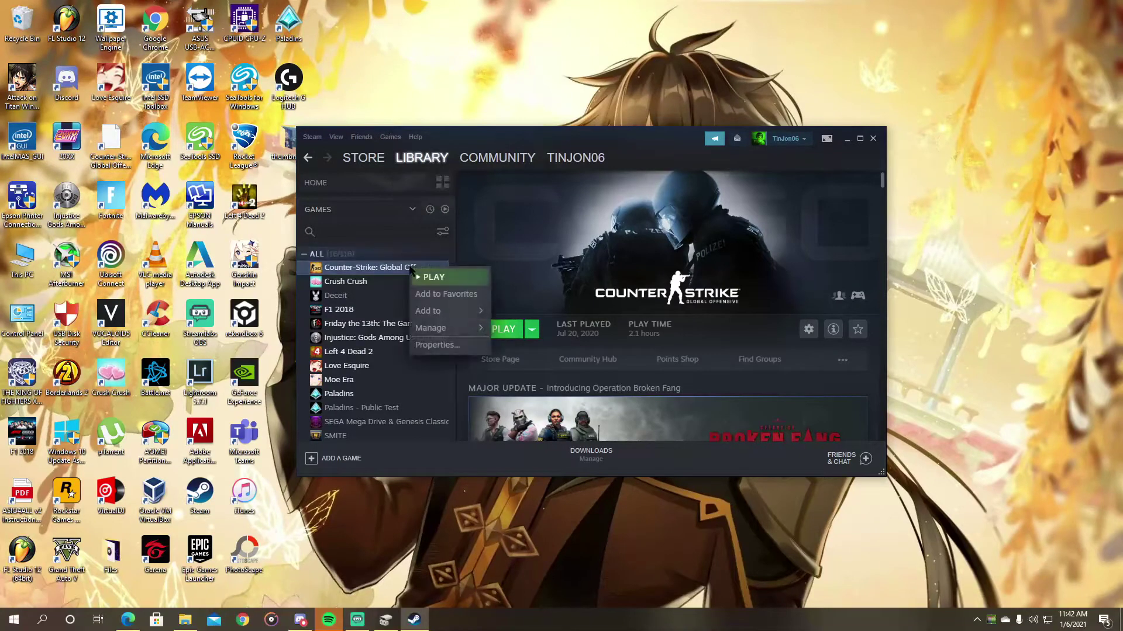
click(420, 348)
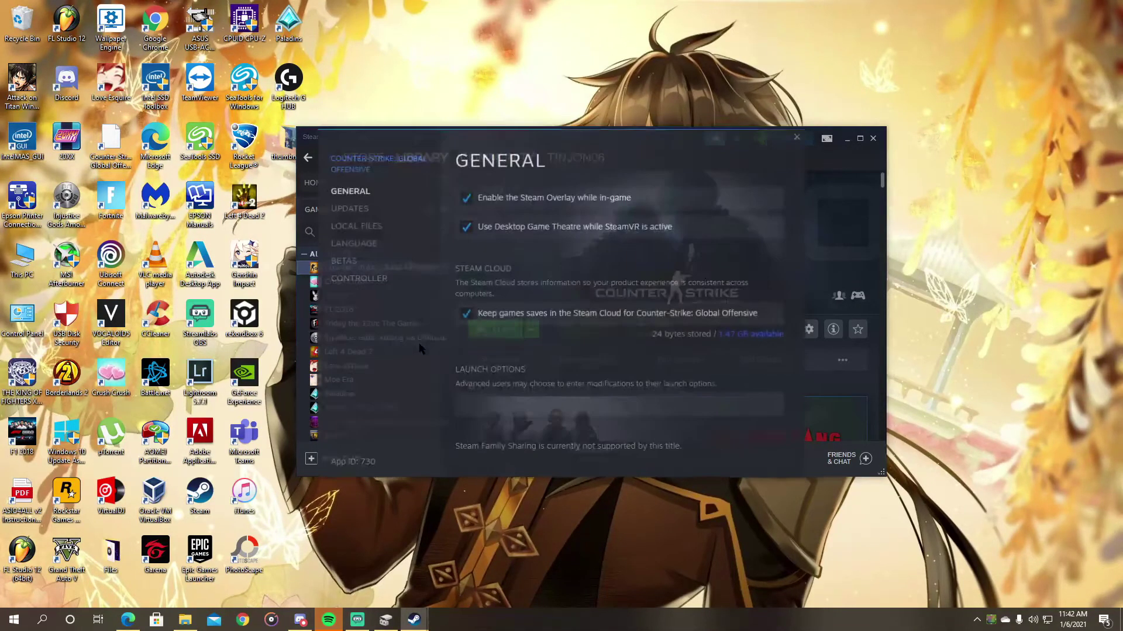
click(361, 226)
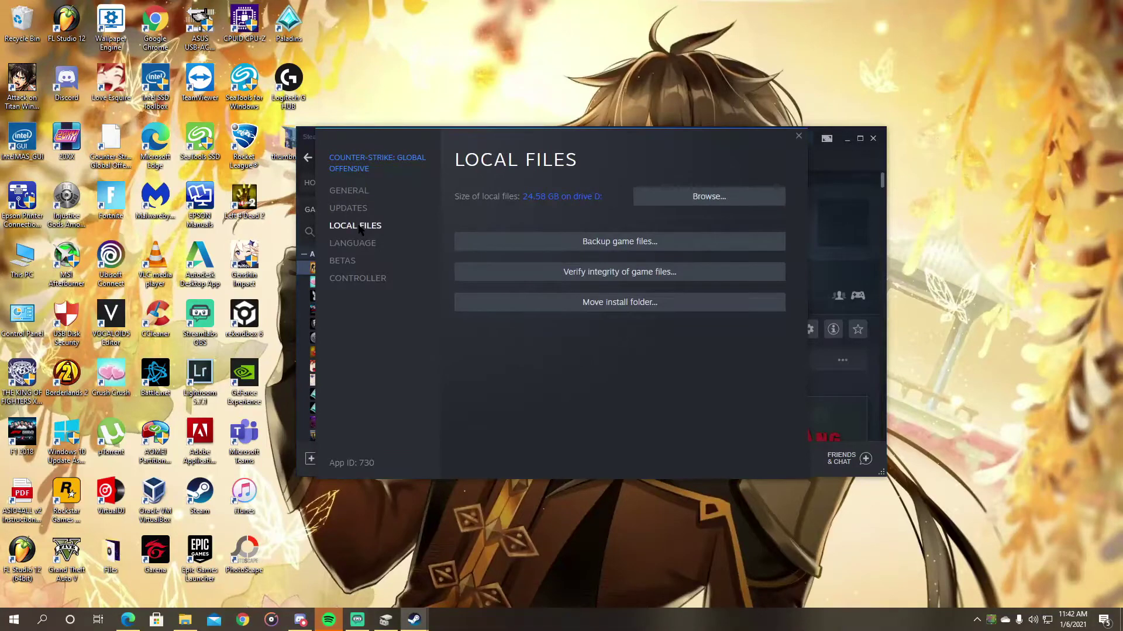
- Start moving the game's install folder to the G:\Games\SteamLibrary library folder
click(627, 309)
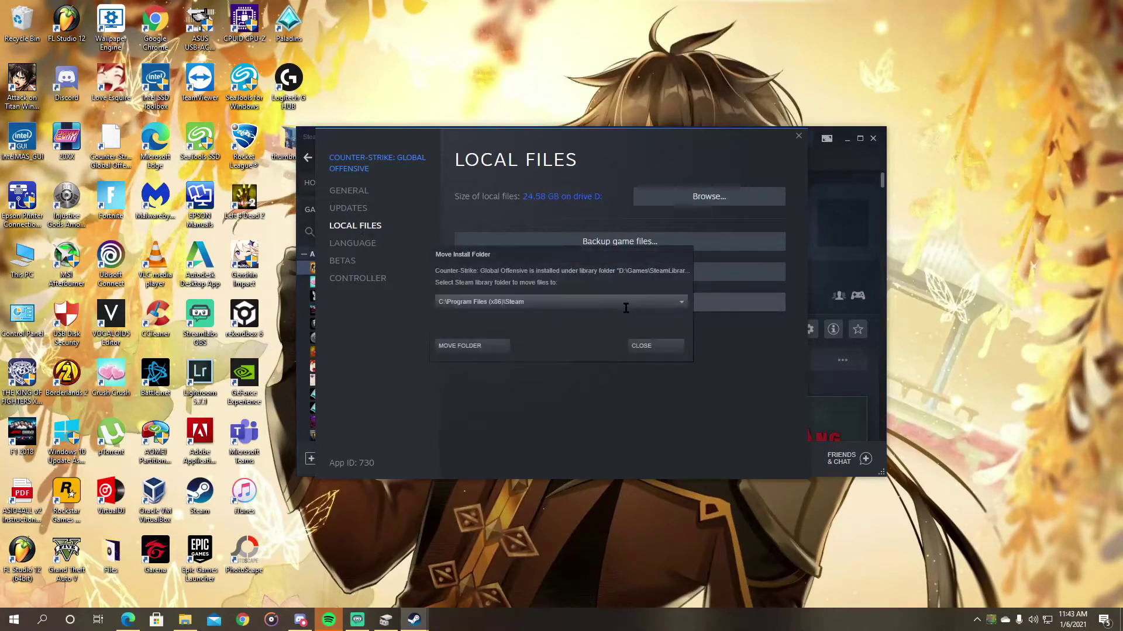
click(677, 301)
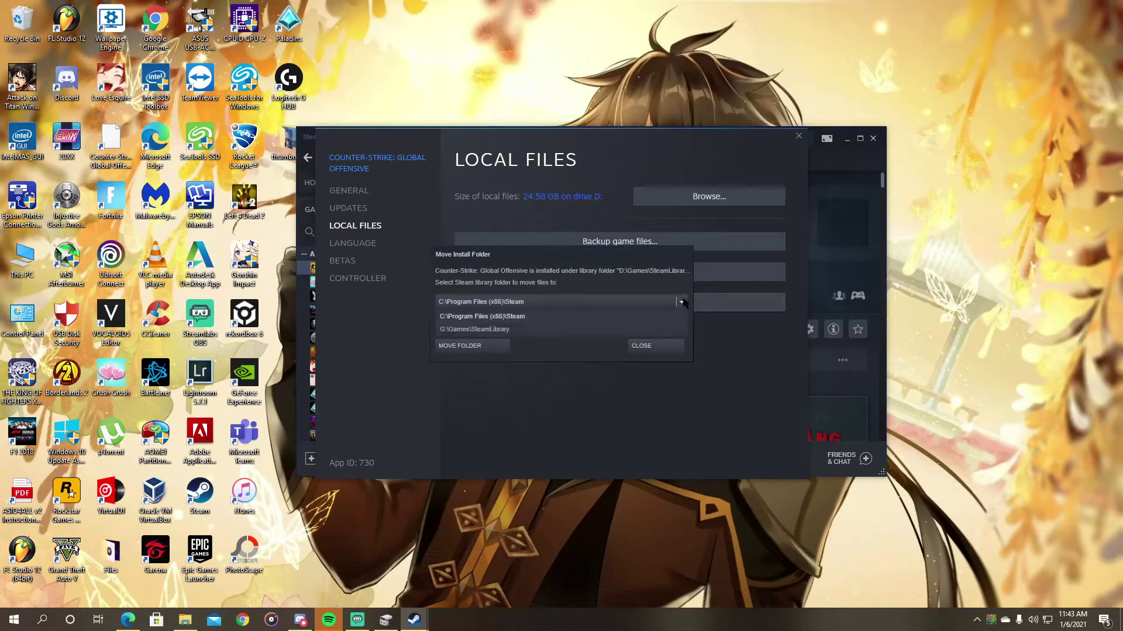
click(482, 330)
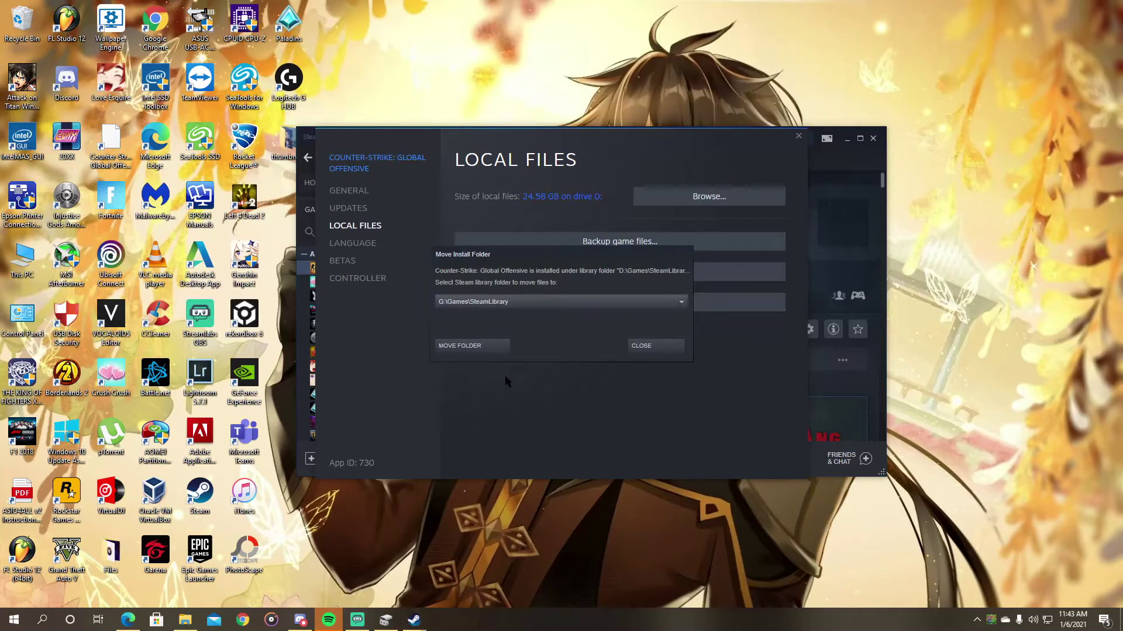
click(490, 347)
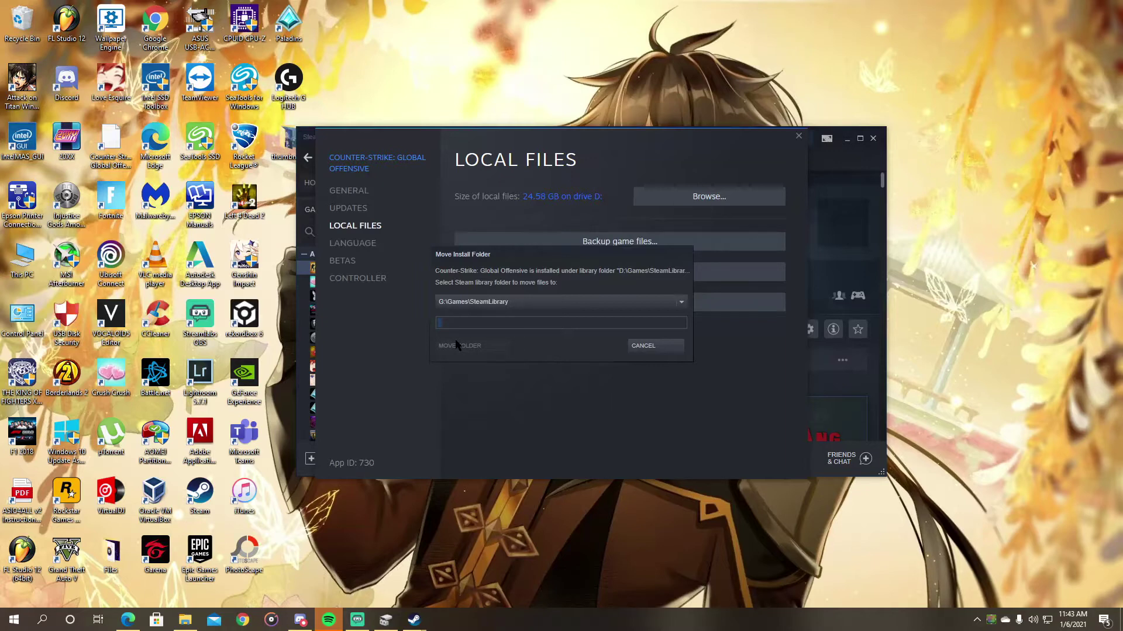
- Open Task Manager and show the performance graphs of Disk 0 (G:)
right_click(558, 613)
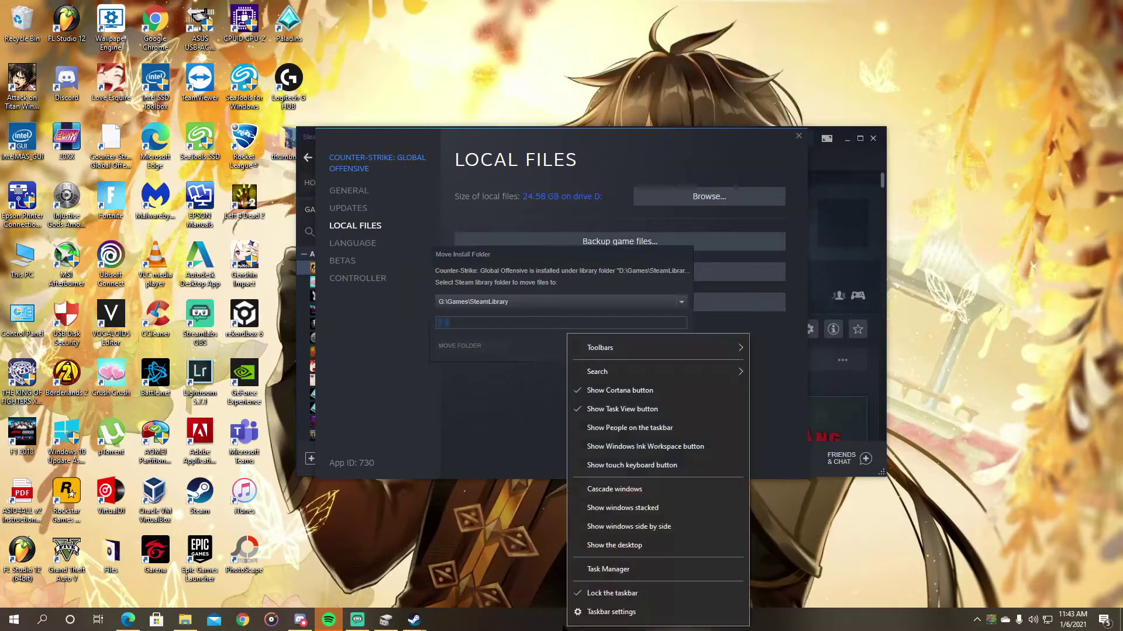
click(609, 570)
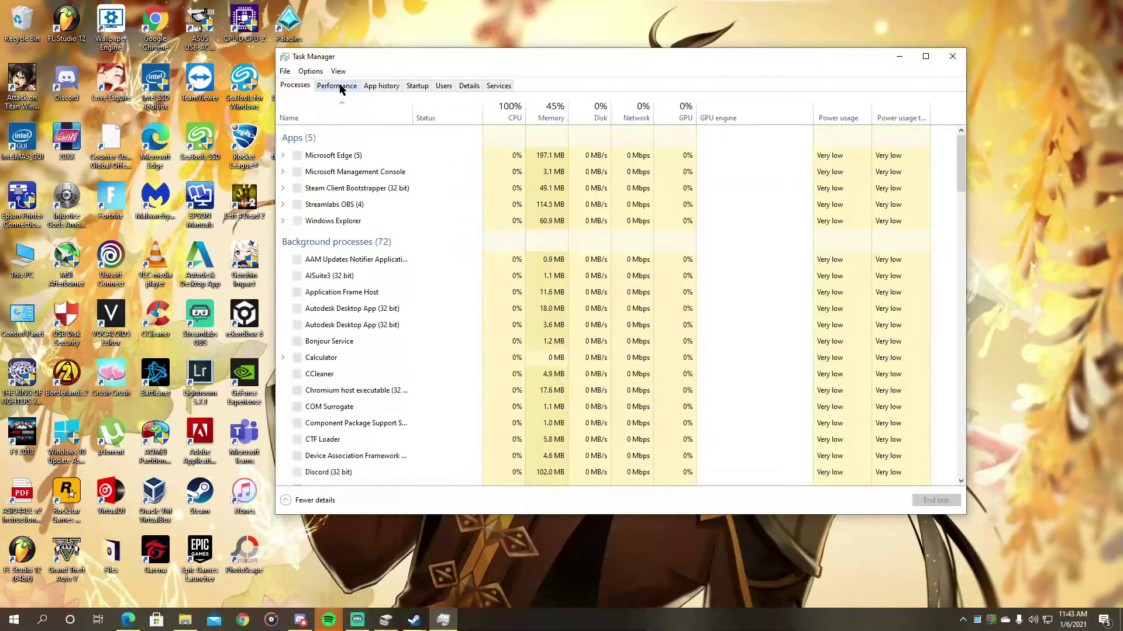
click(337, 86)
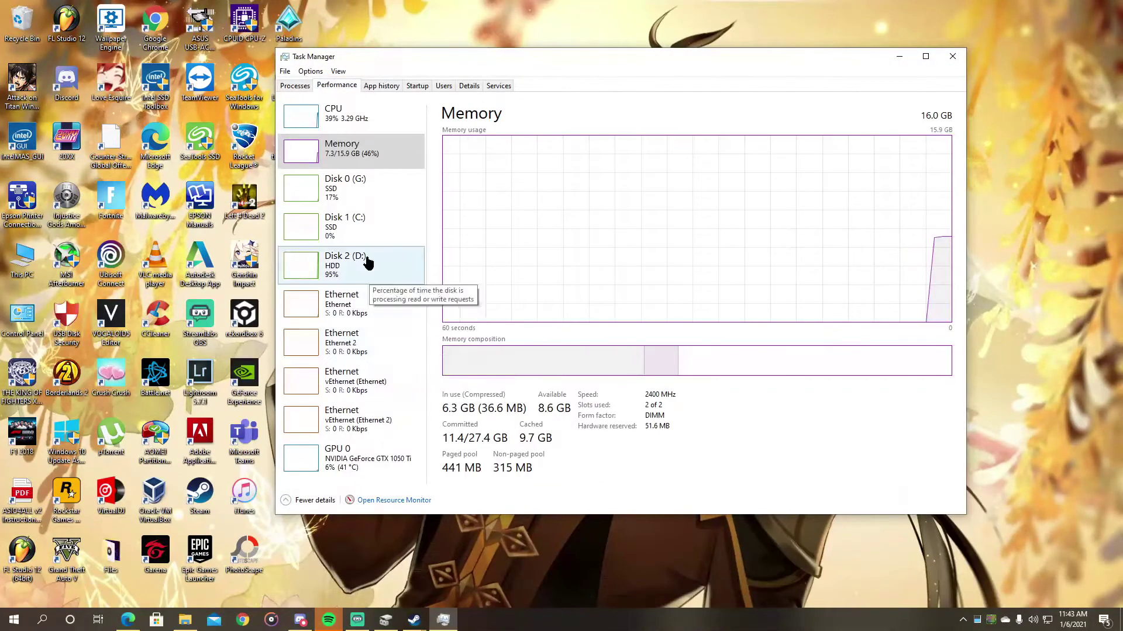
click(371, 196)
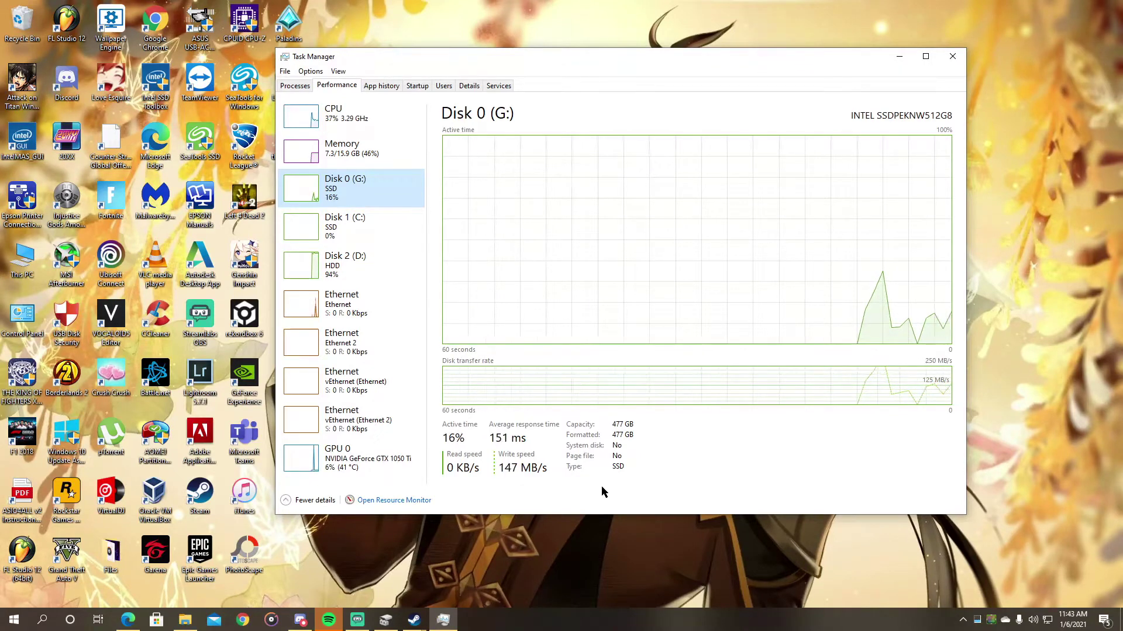
- Compare the read and write activity of Disk 2 (D:) and Disk 0 (G:), and minimise Task Manager
click(359, 281)
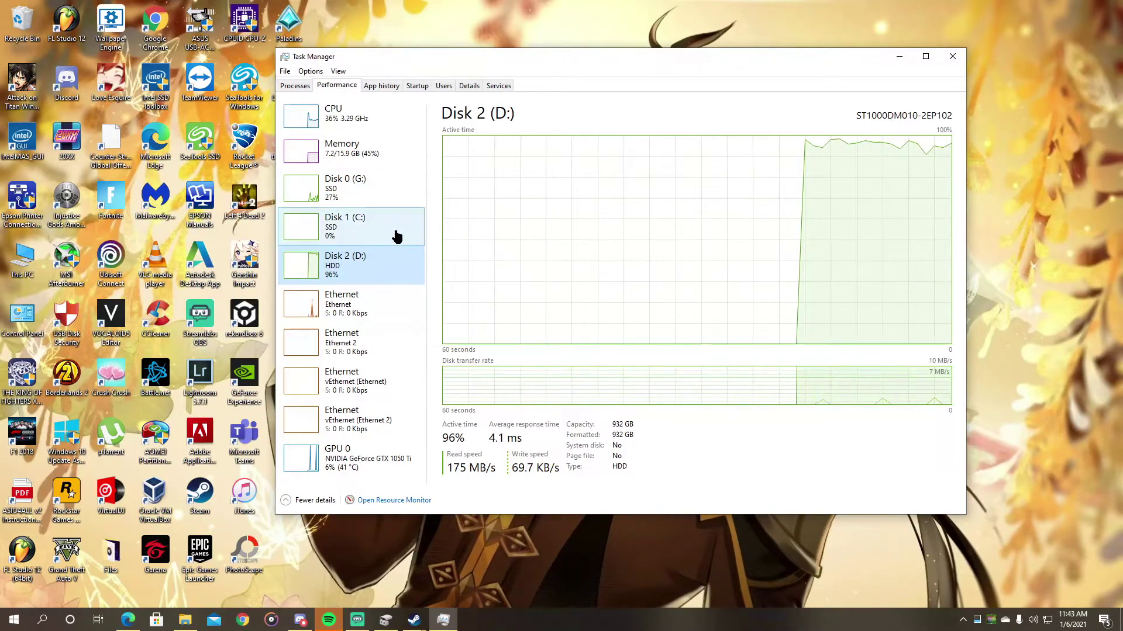
click(370, 193)
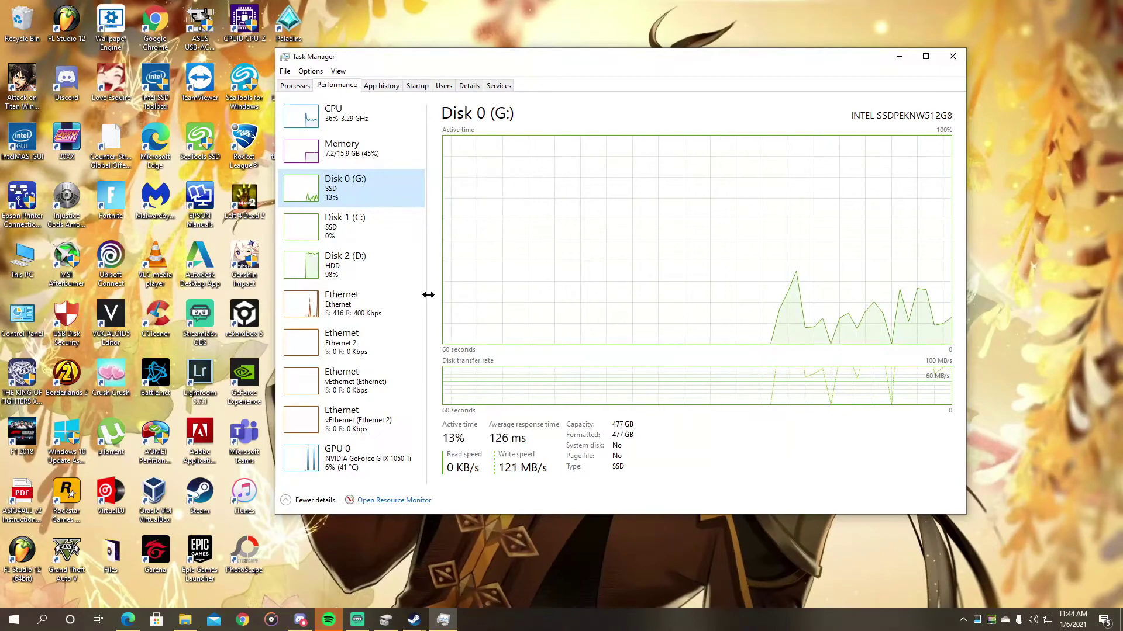
click(383, 280)
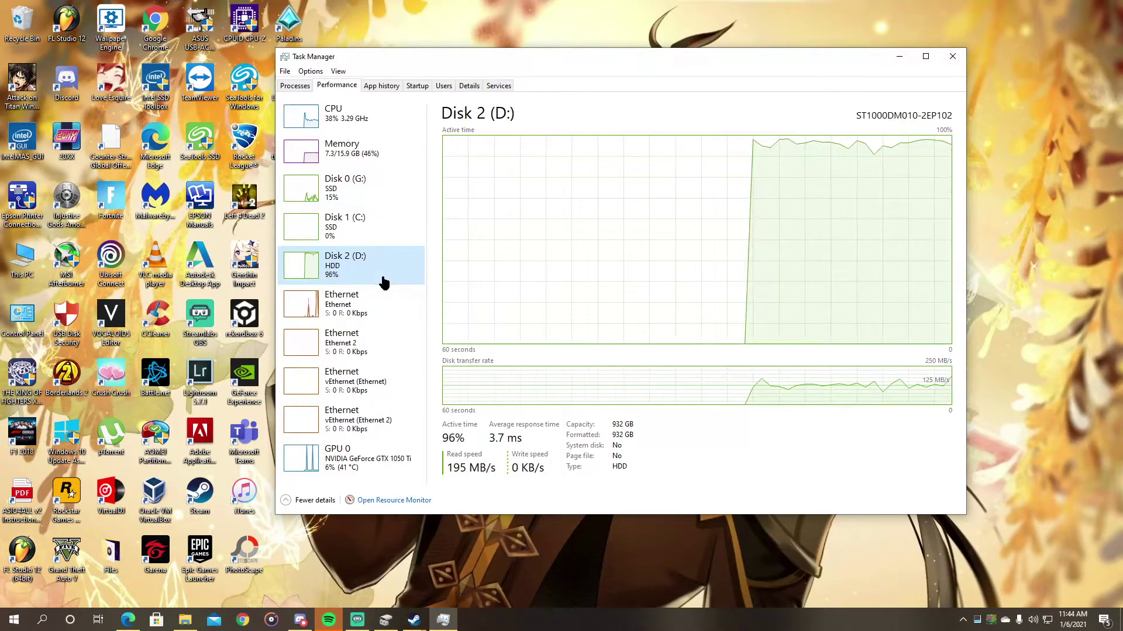
click(365, 202)
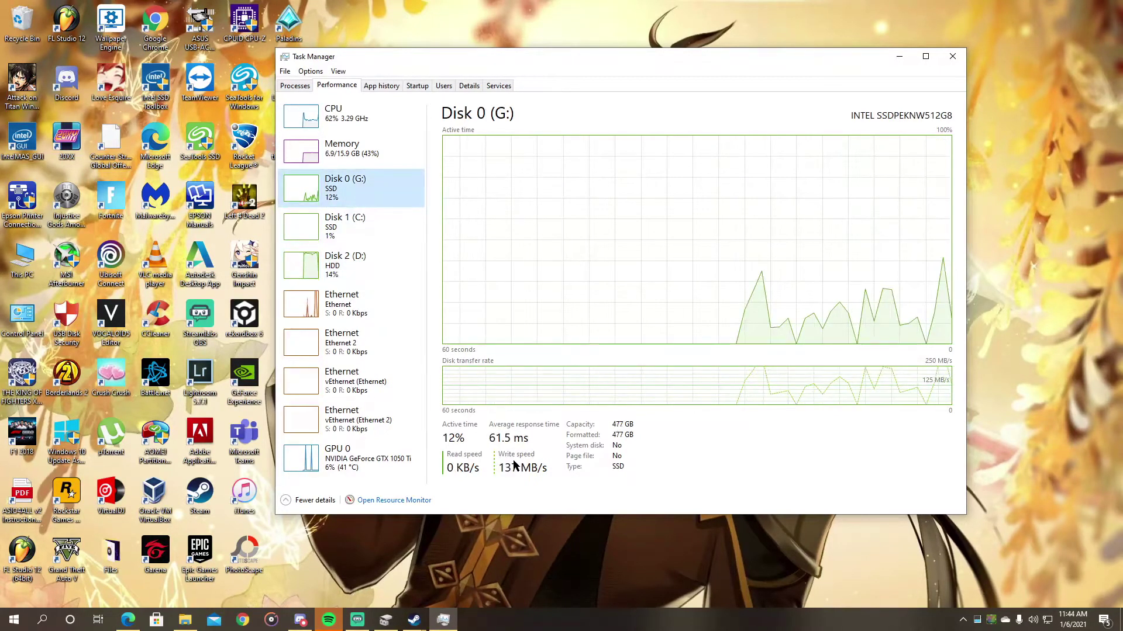
click(899, 56)
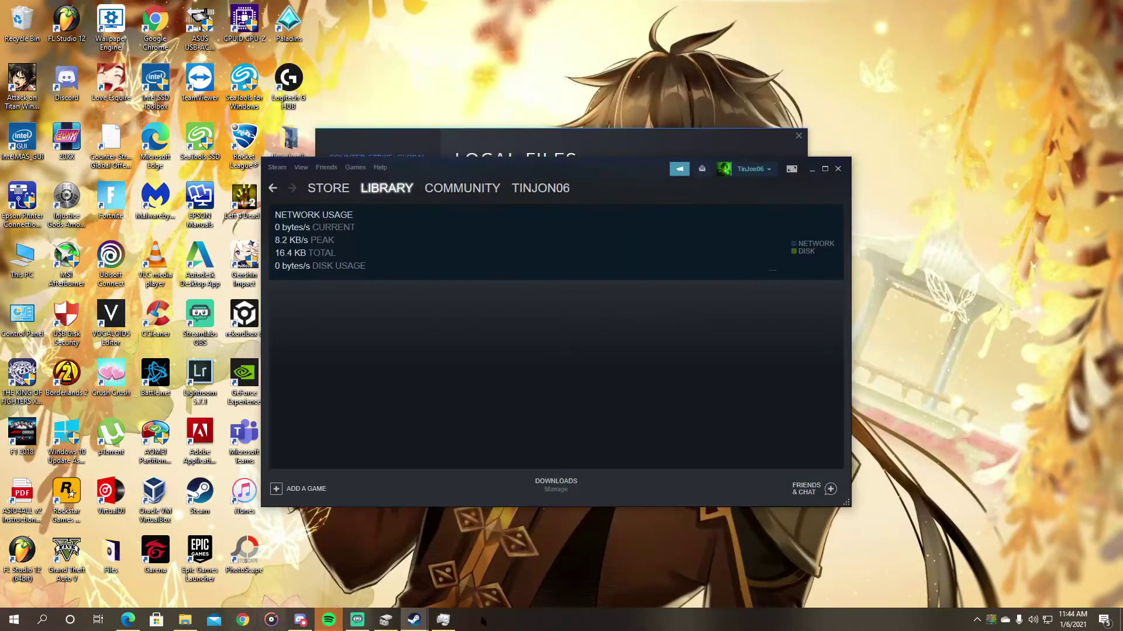
- Return to the game's properties in Steam and reopen the move dialog to check the transfer progress
mouse_move(414, 619)
click(452, 578)
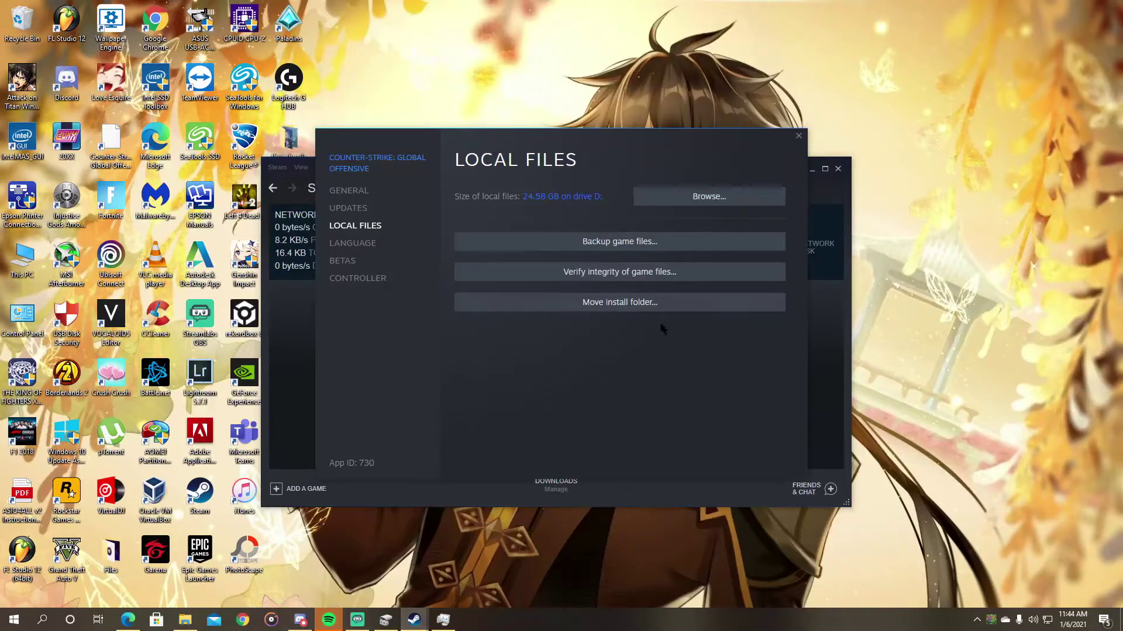
click(664, 303)
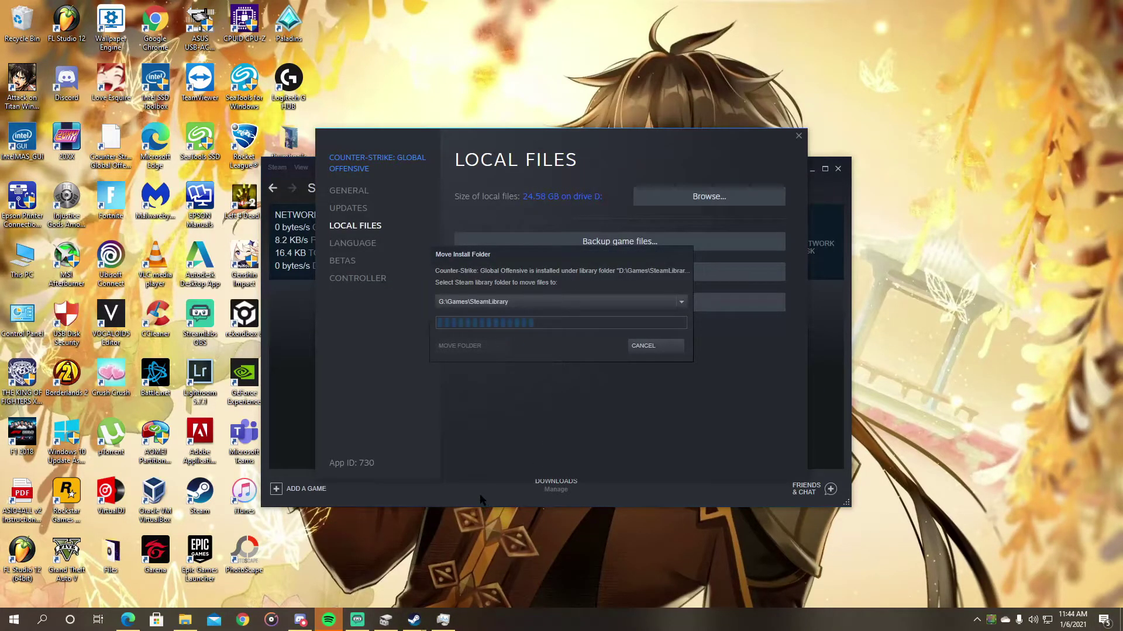
- Switch back to Task Manager and inspect the performance of Disk 2 (D:) during the transfer
mouse_move(390, 609)
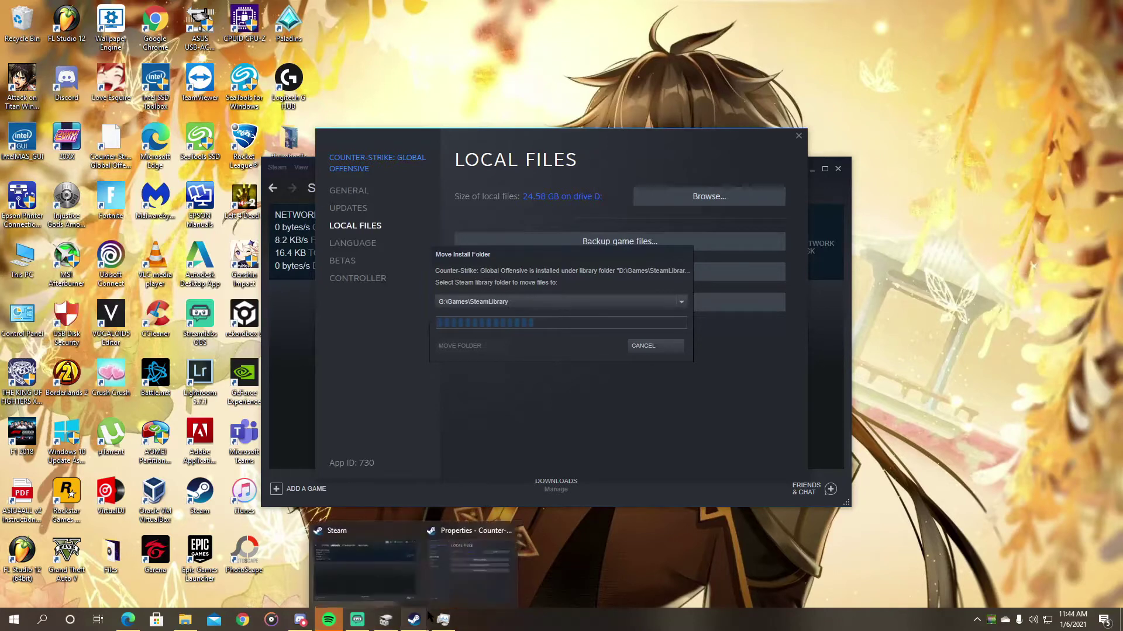
mouse_move(442, 621)
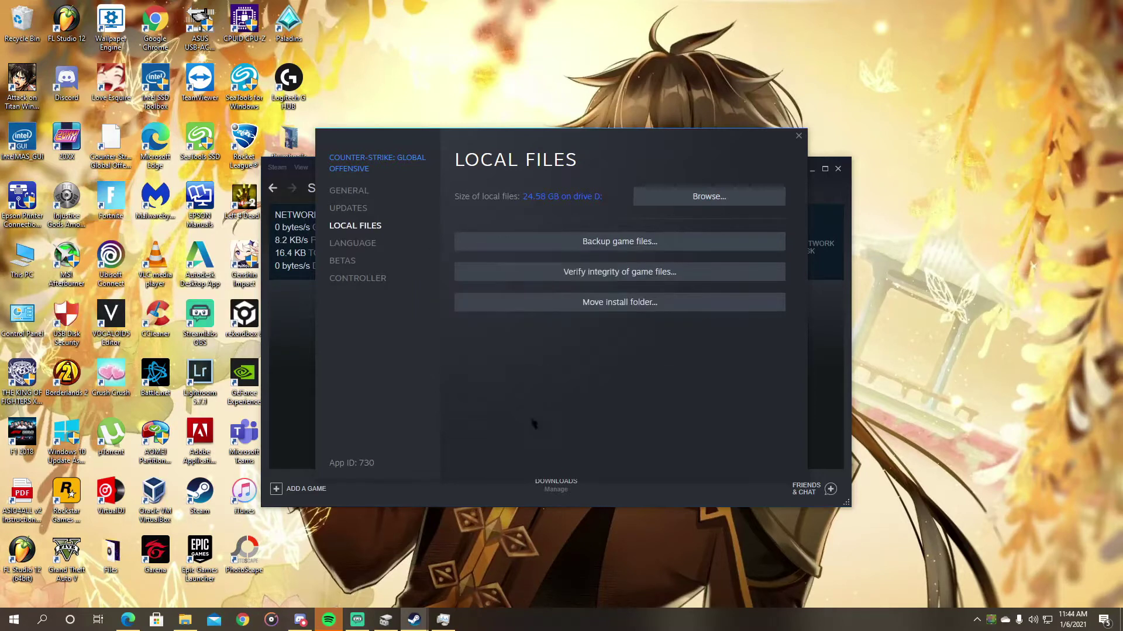
click(450, 621)
click(451, 621)
click(451, 621)
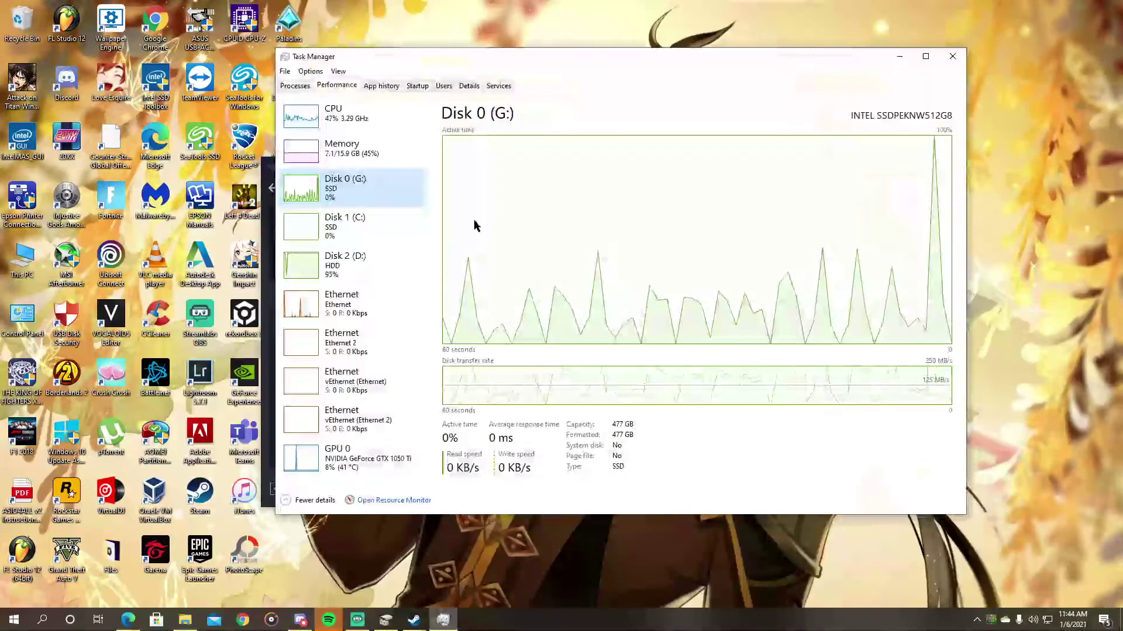
click(370, 235)
click(359, 260)
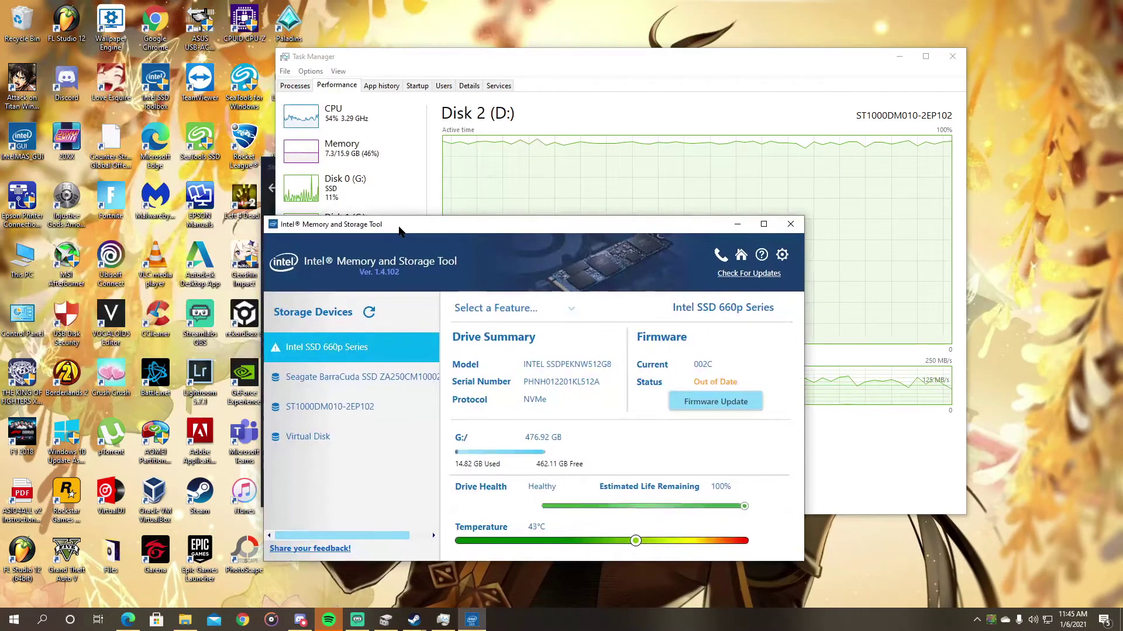
- Move the Intel Memory and Storage Tool window aside, review the Intel SSD 660p and Seagate BarraCuda drive summaries, and minimise it
double_click(526, 221)
drag(544, 7, 321, 143)
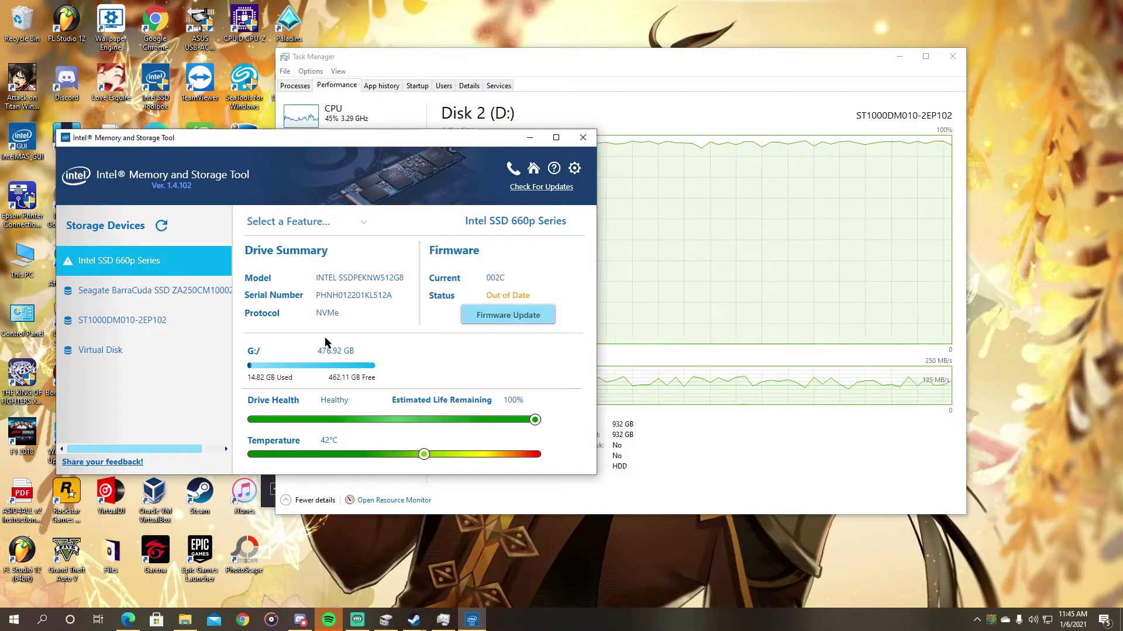
click(163, 296)
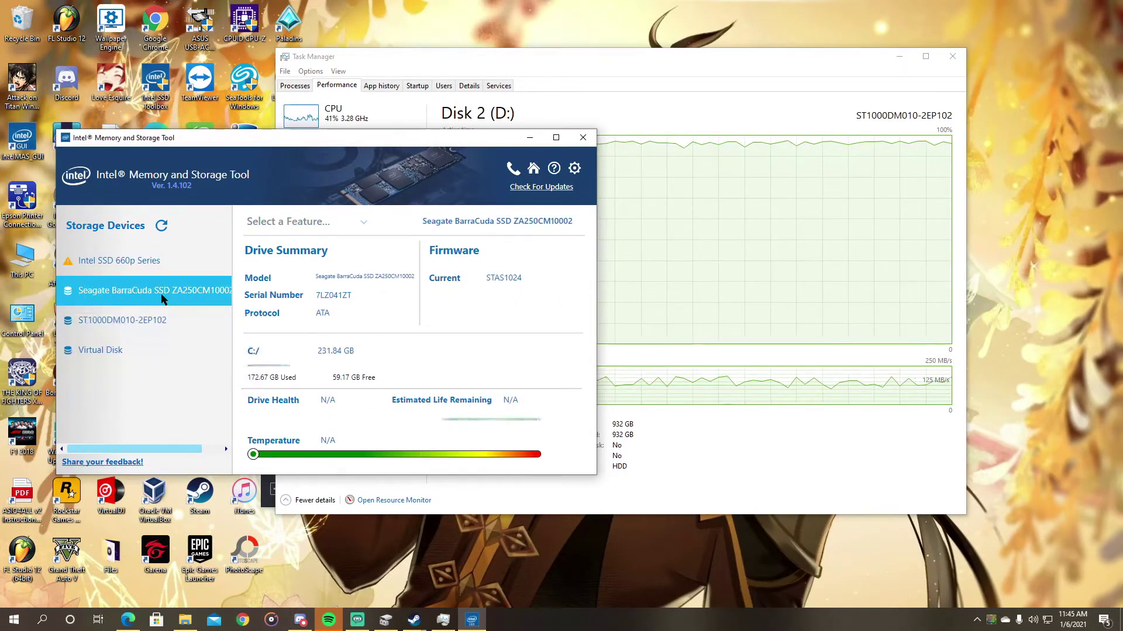
click(88, 261)
click(137, 292)
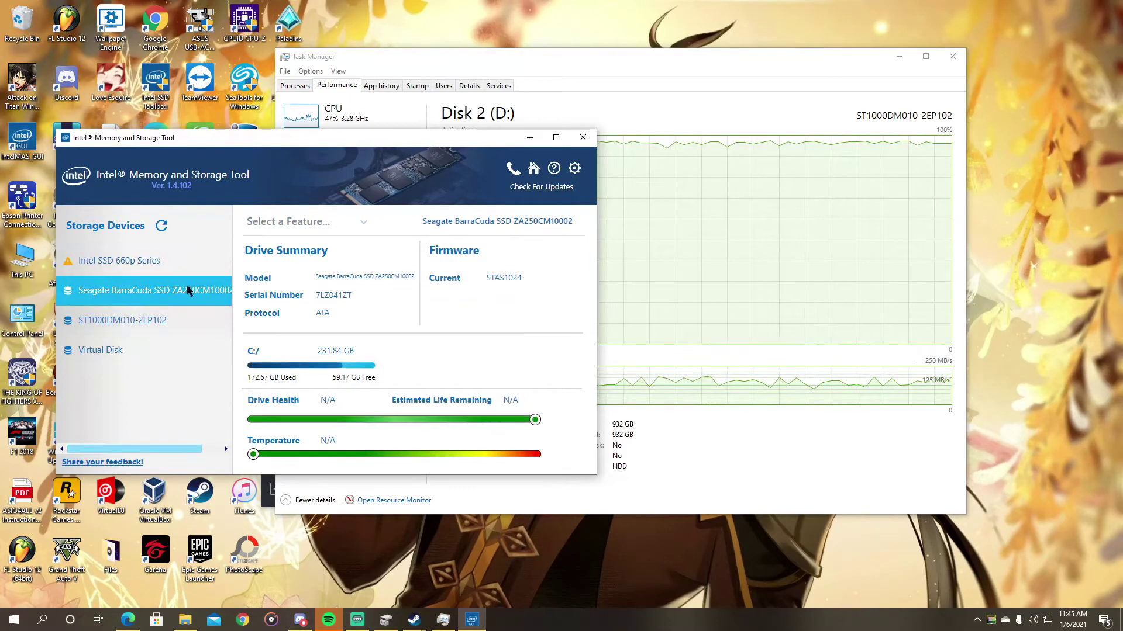
mouse_move(152, 327)
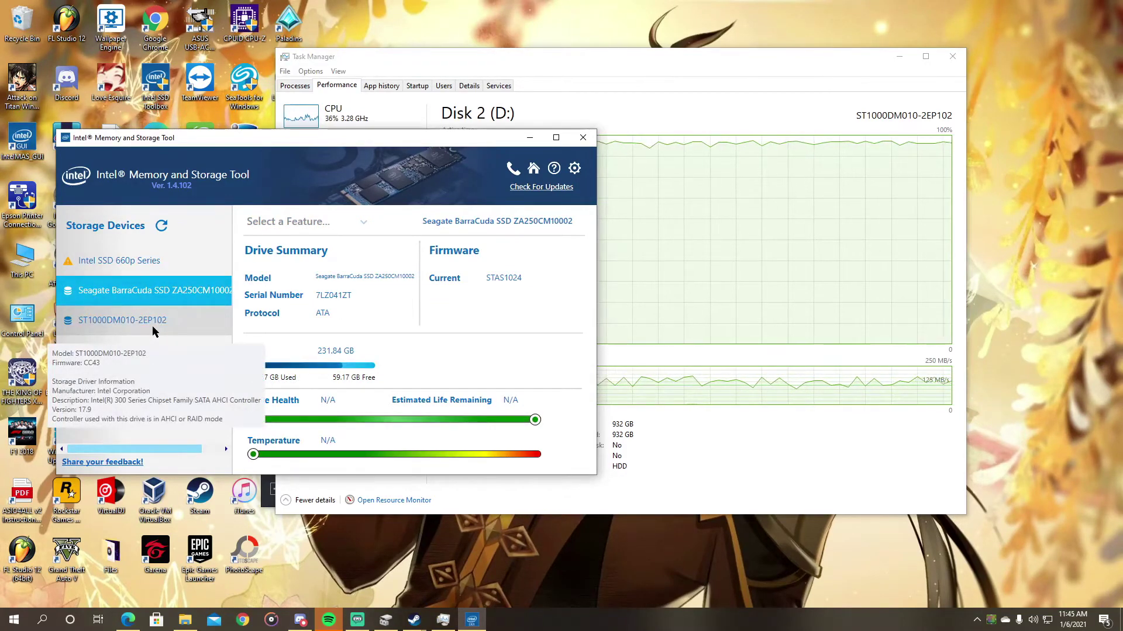
click(154, 261)
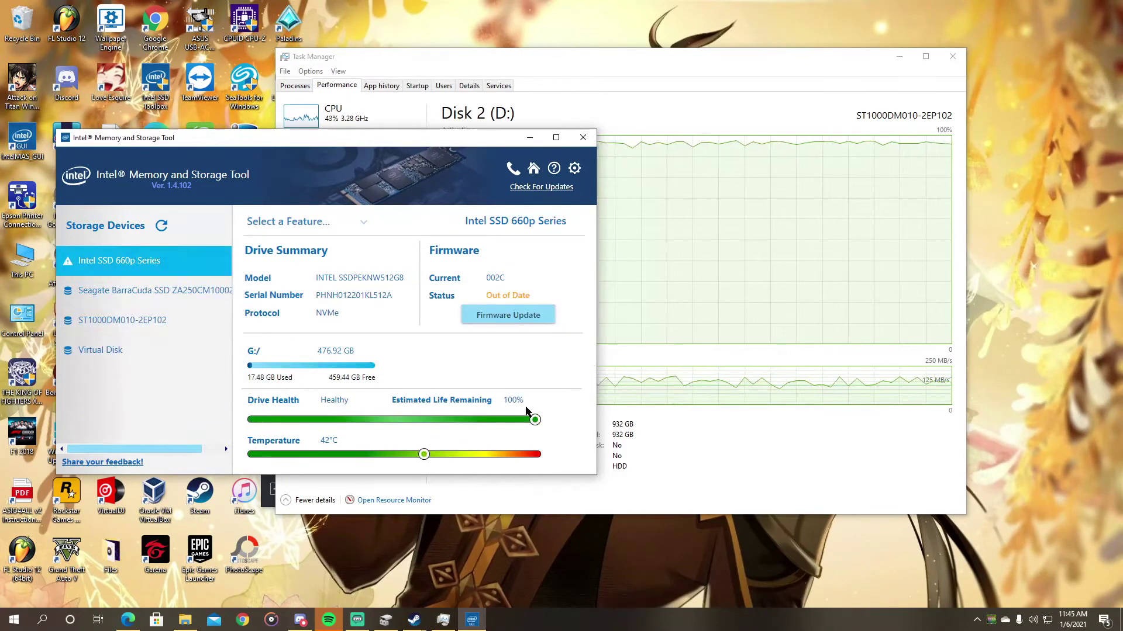
click(530, 138)
- Check the activity of Disk 0 (G:) and Disk 2 (D:), and look at the move progress in Steam
click(344, 187)
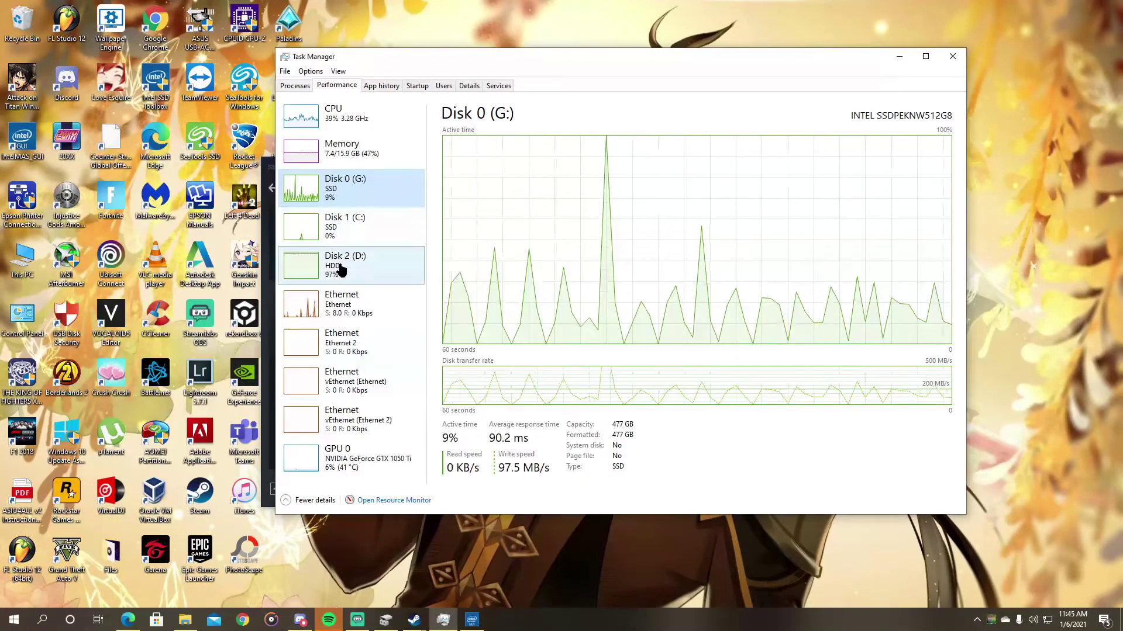
click(341, 270)
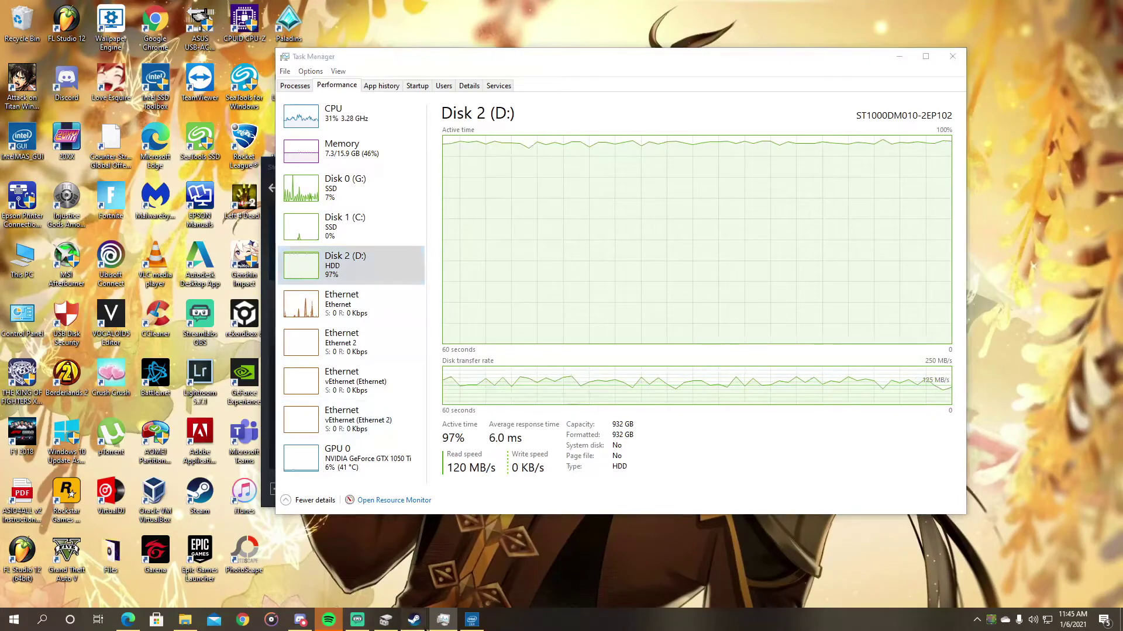
mouse_move(414, 620)
click(472, 576)
click(589, 303)
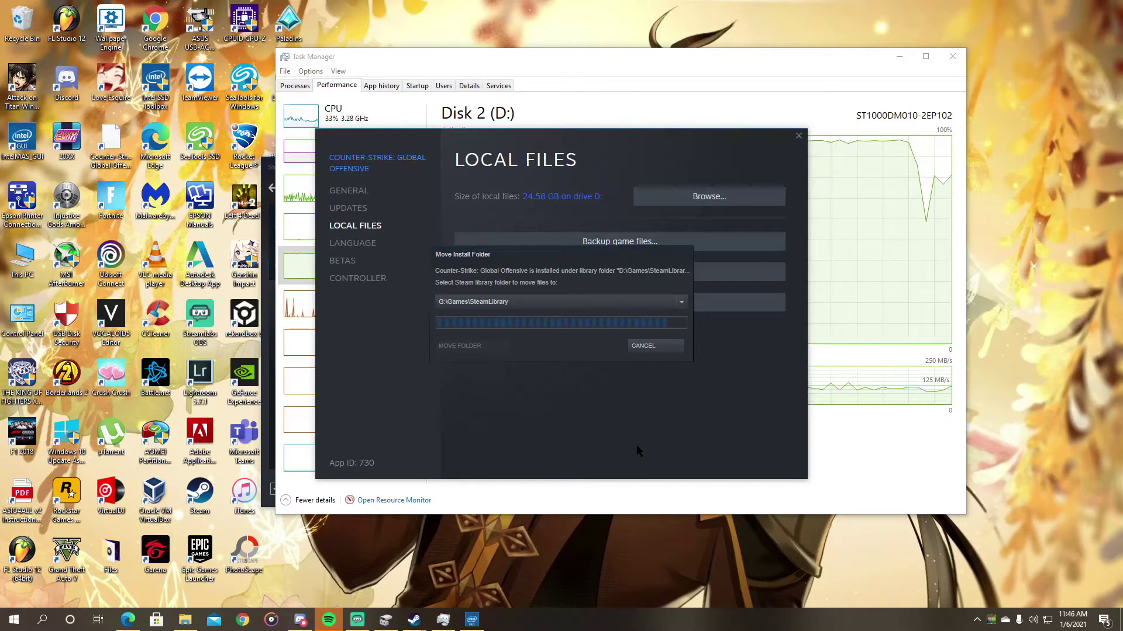
- Glance at the Intel Memory and Storage Tool, and bring Task Manager forward to check the Disk 2 (D:) graphs
click(461, 618)
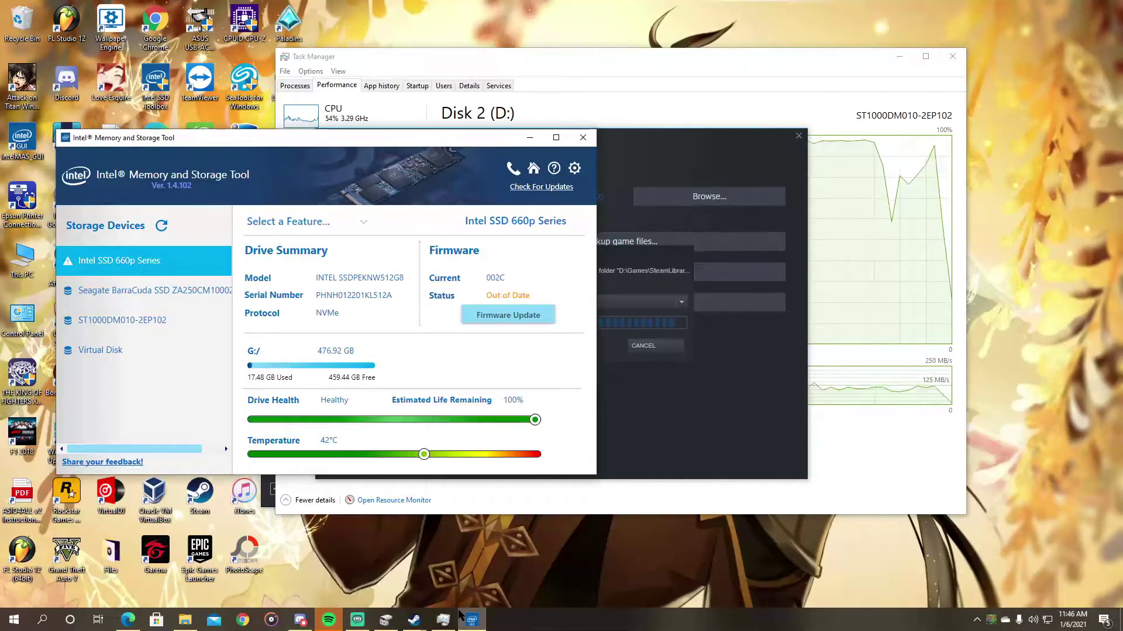
click(473, 623)
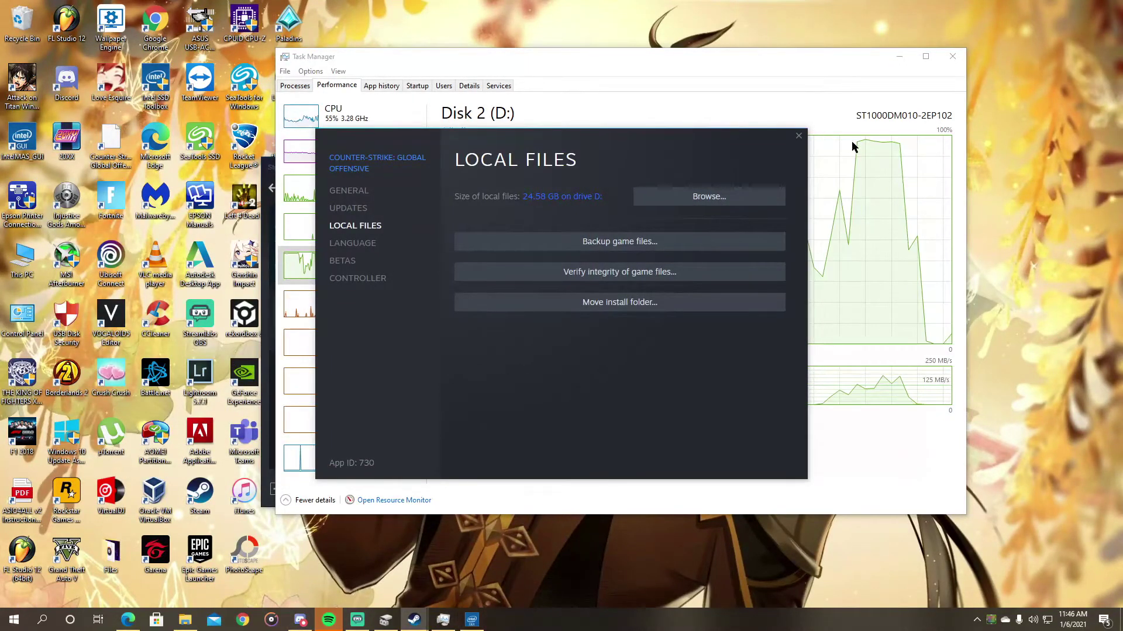
click(839, 124)
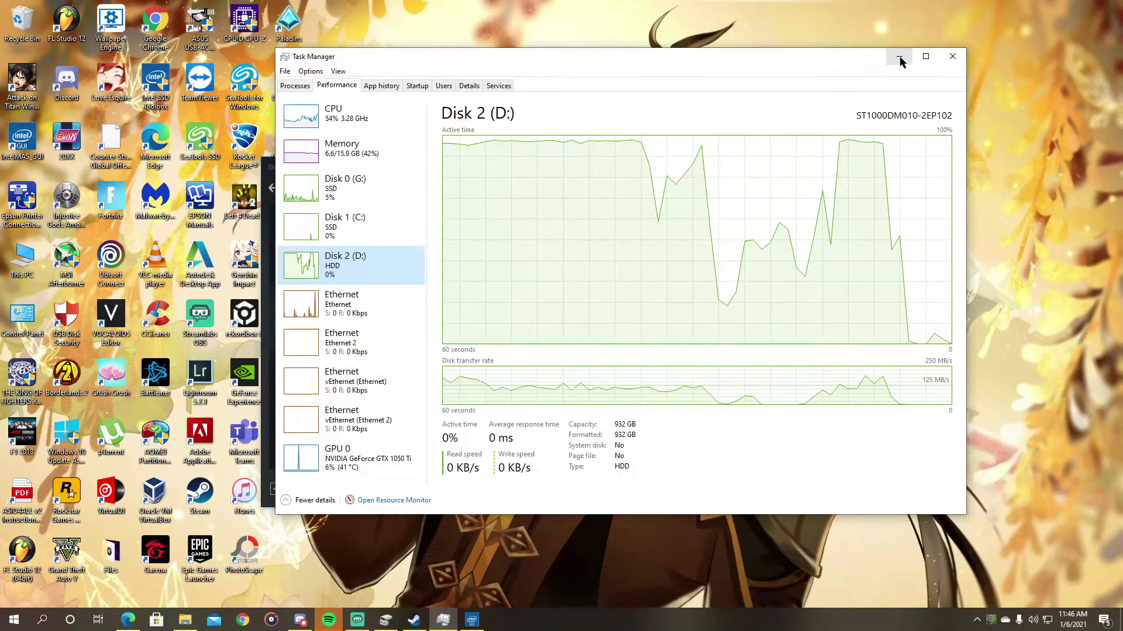
- Minimise Task Manager and open the local files properties of Crush Crush from the Steam library
click(899, 57)
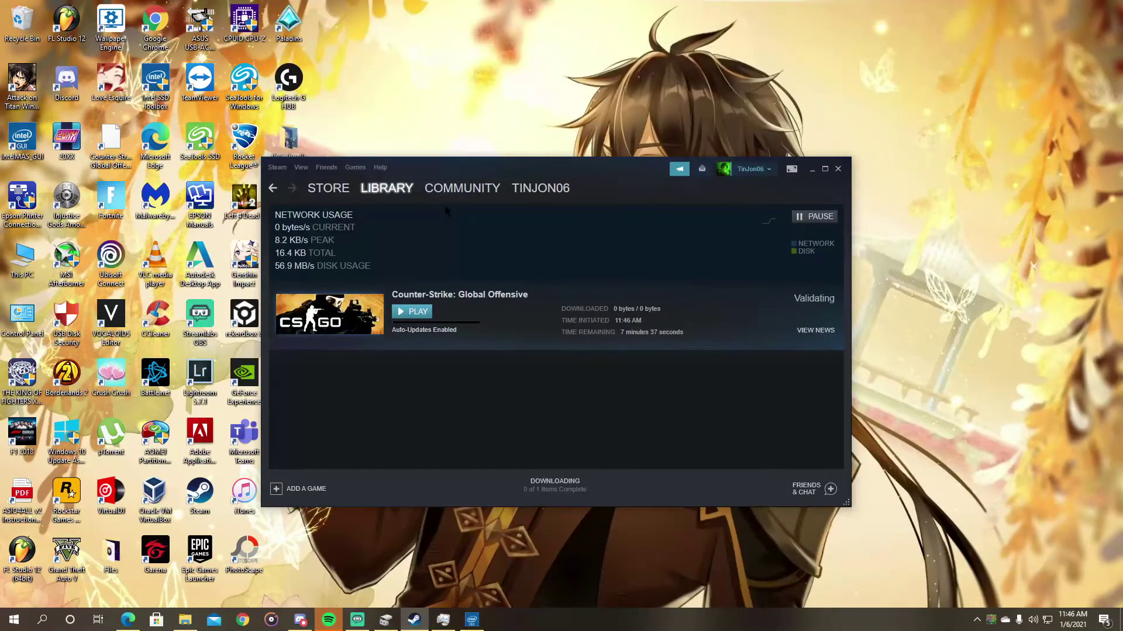
click(386, 189)
click(311, 313)
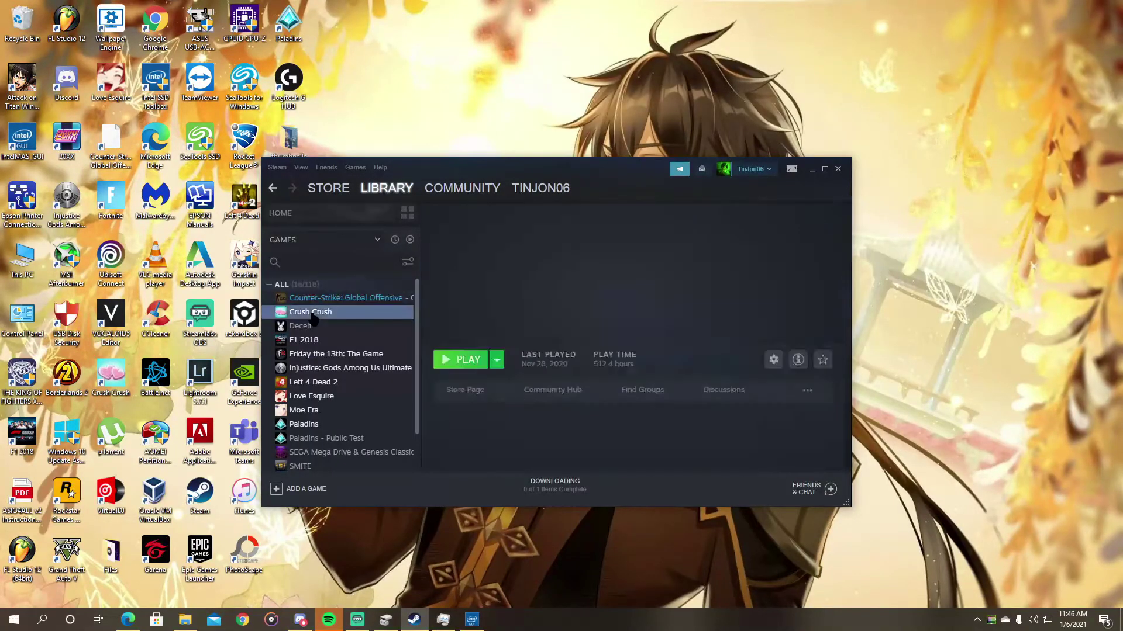
right_click(314, 316)
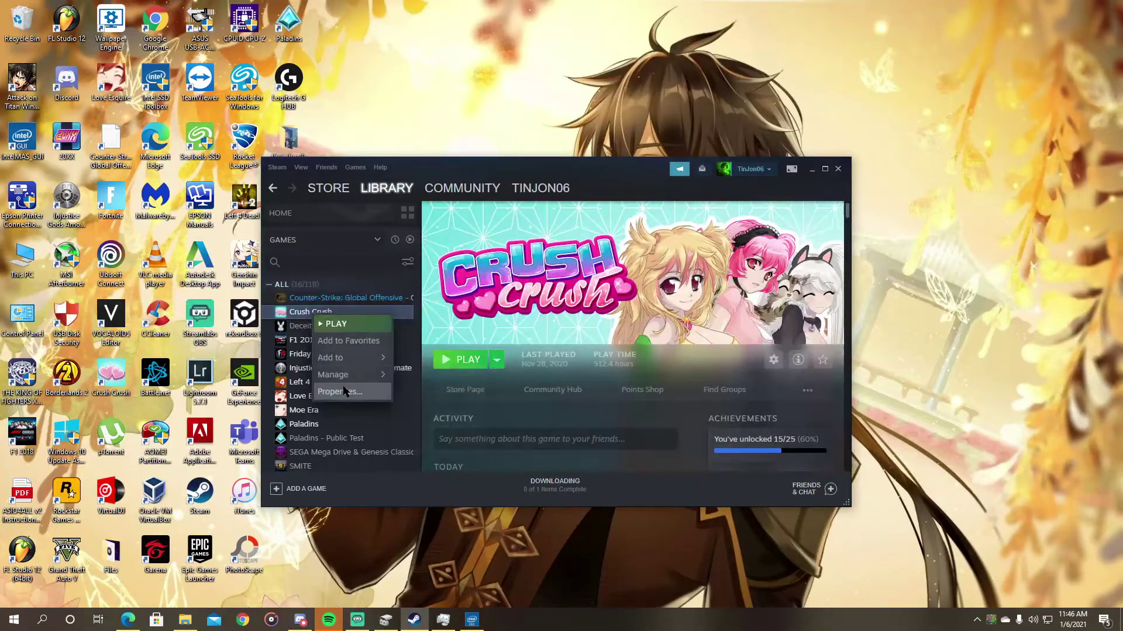
click(341, 392)
click(355, 215)
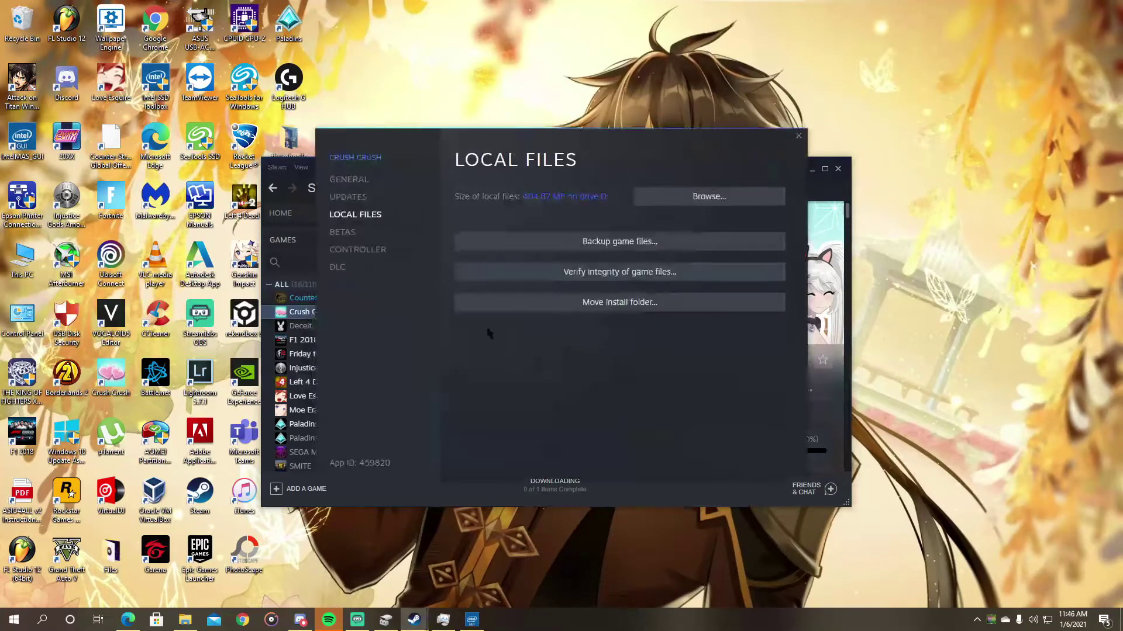
- Move Crush Crush's install folder to the G:\Games\SteamLibrary library
click(628, 302)
click(681, 302)
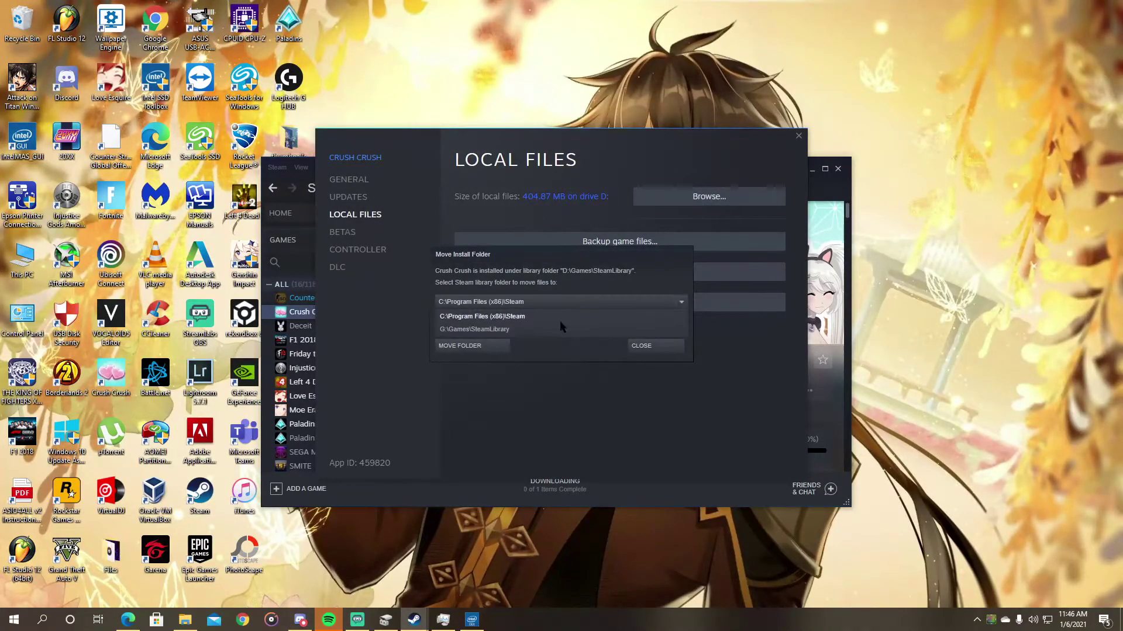
click(491, 329)
click(468, 346)
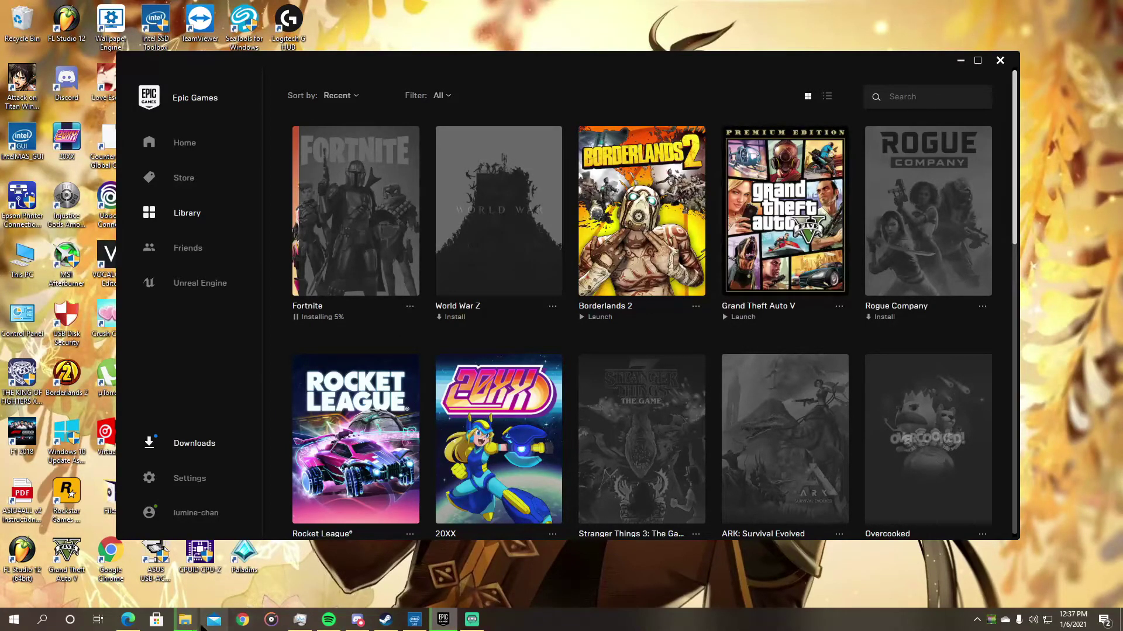
- Check the progress of the file copy from Games to Temp twice, returning to the Epic Games library each time
mouse_move(184, 620)
click(244, 564)
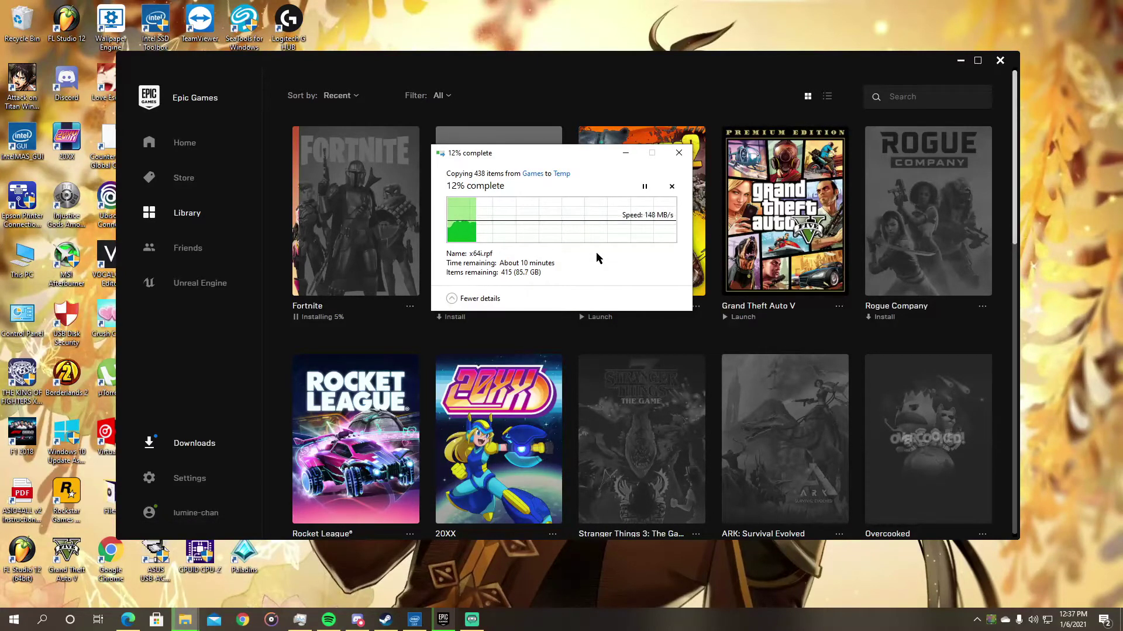
click(713, 281)
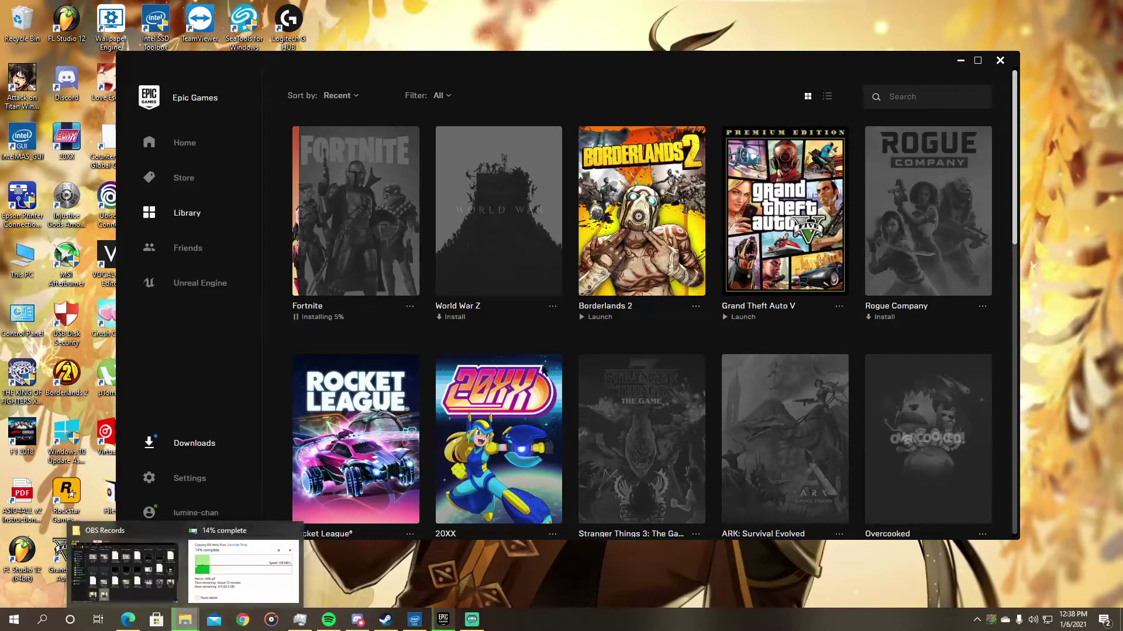
click(244, 571)
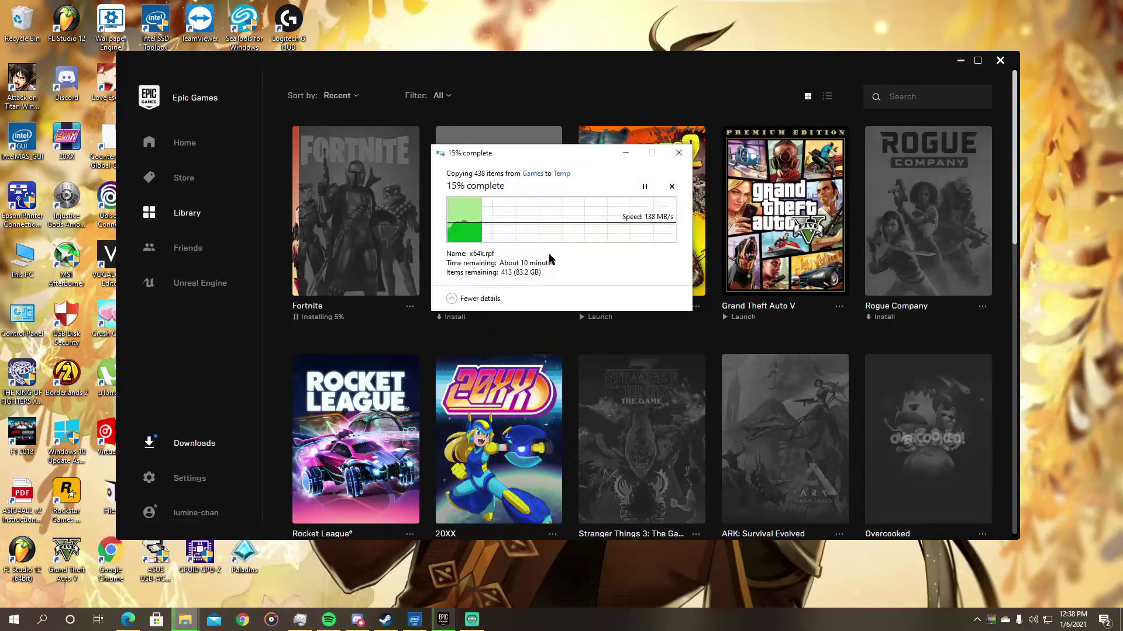
click(367, 341)
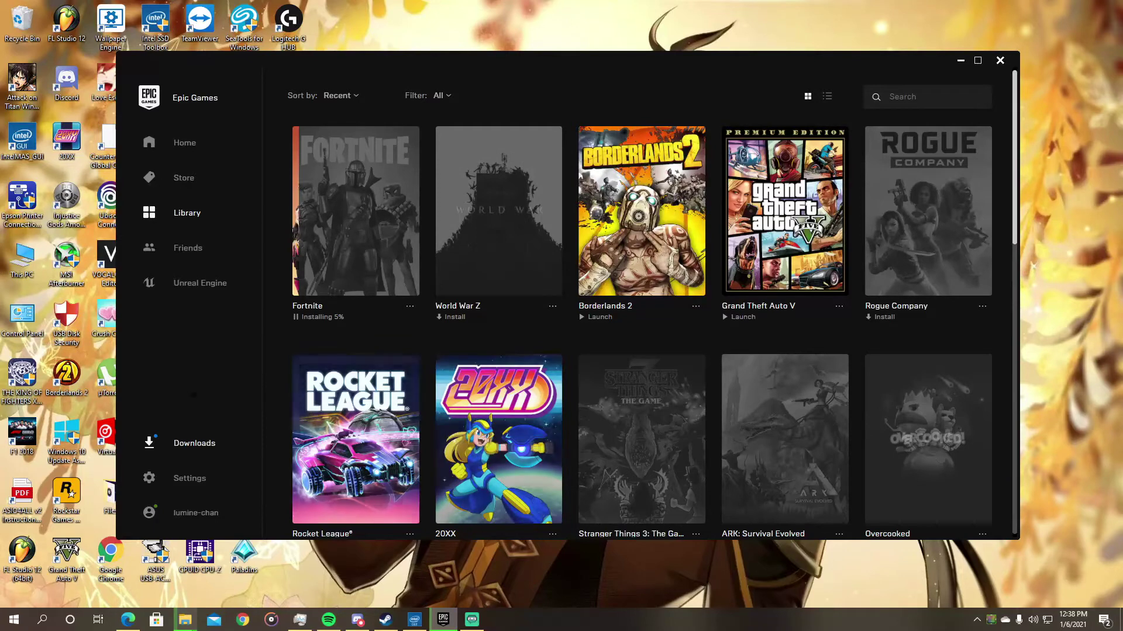
- Look through the whole Epic Games library for installed and available games, and return to its beginning
scroll(356, 409, down, 3)
scroll(546, 414, down, 10)
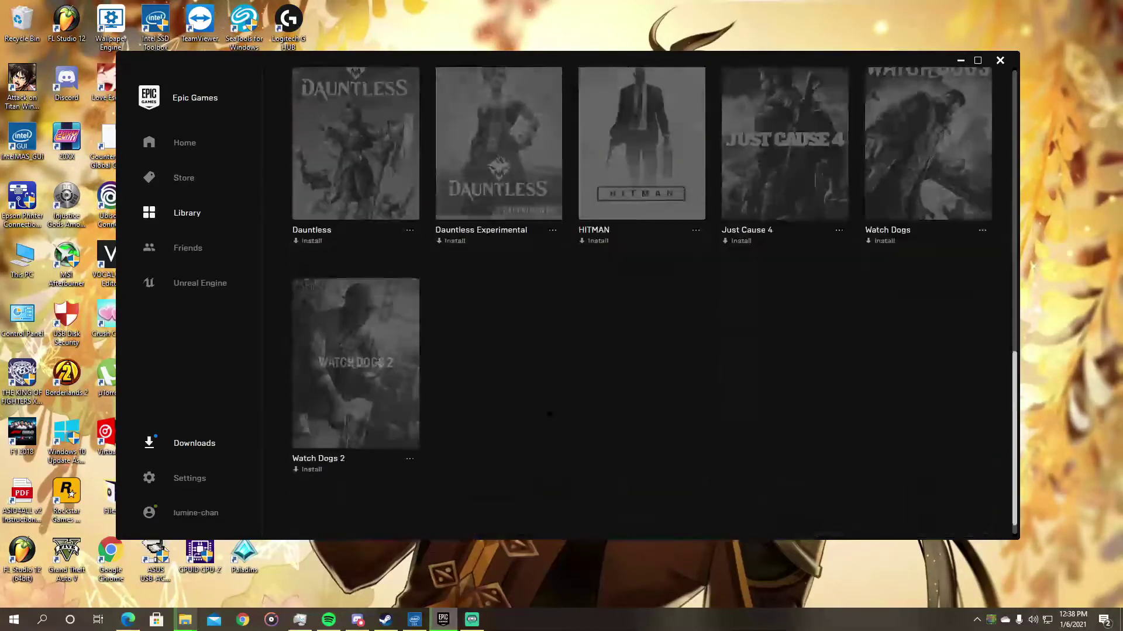
scroll(549, 414, up, 2)
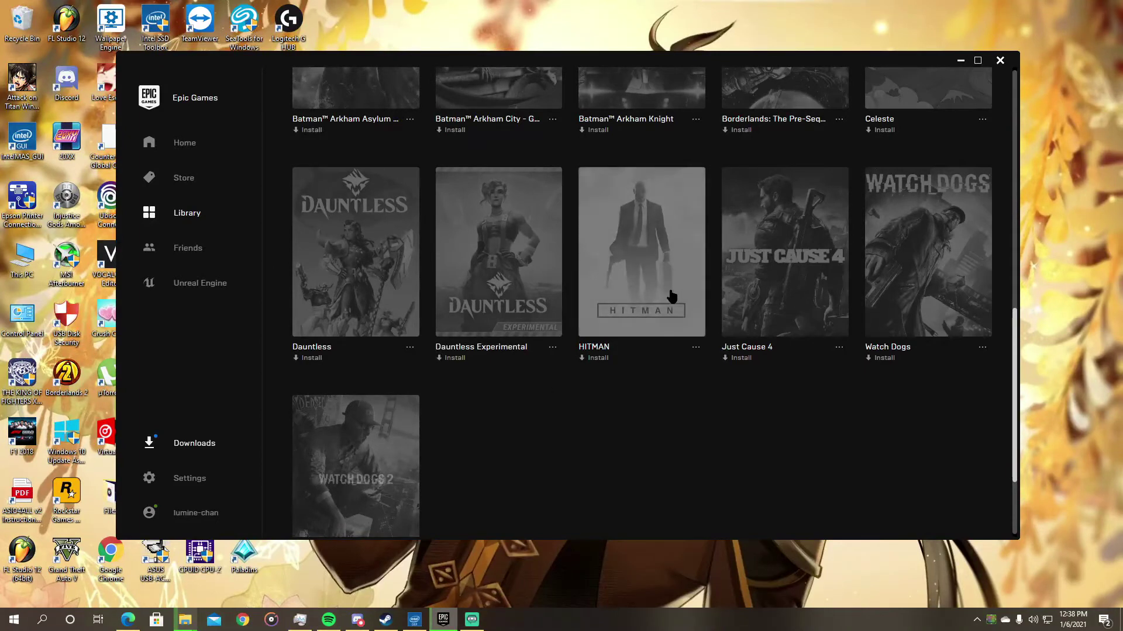
scroll(591, 359, up, 4)
scroll(592, 367, up, 6)
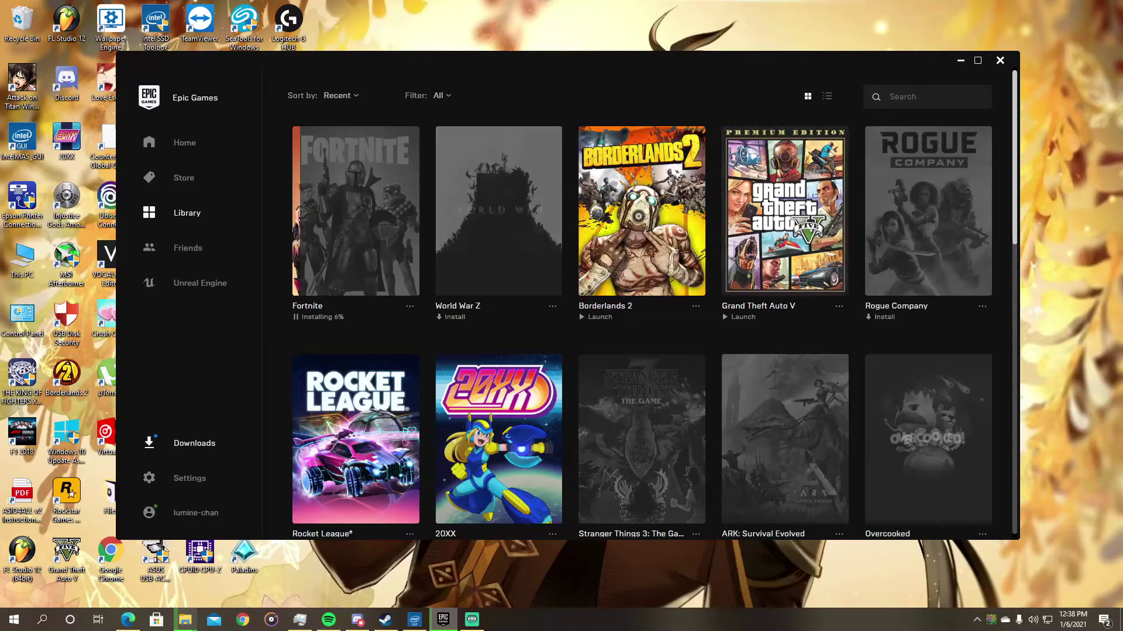
scroll(651, 412, down, 4)
scroll(650, 413, up, 4)
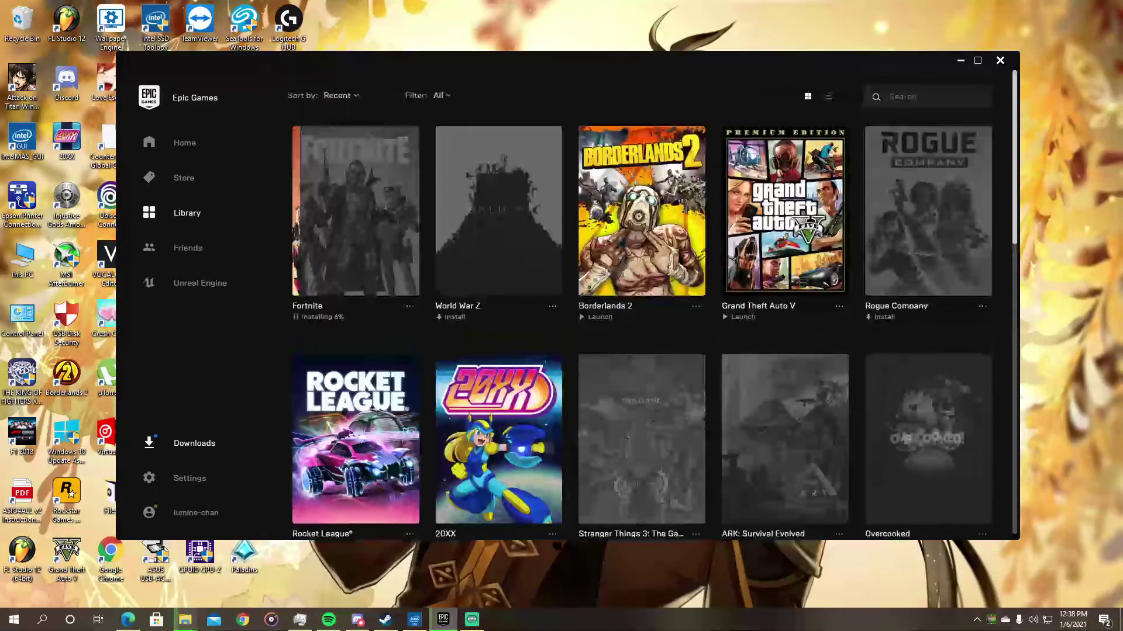
mouse_move(476, 625)
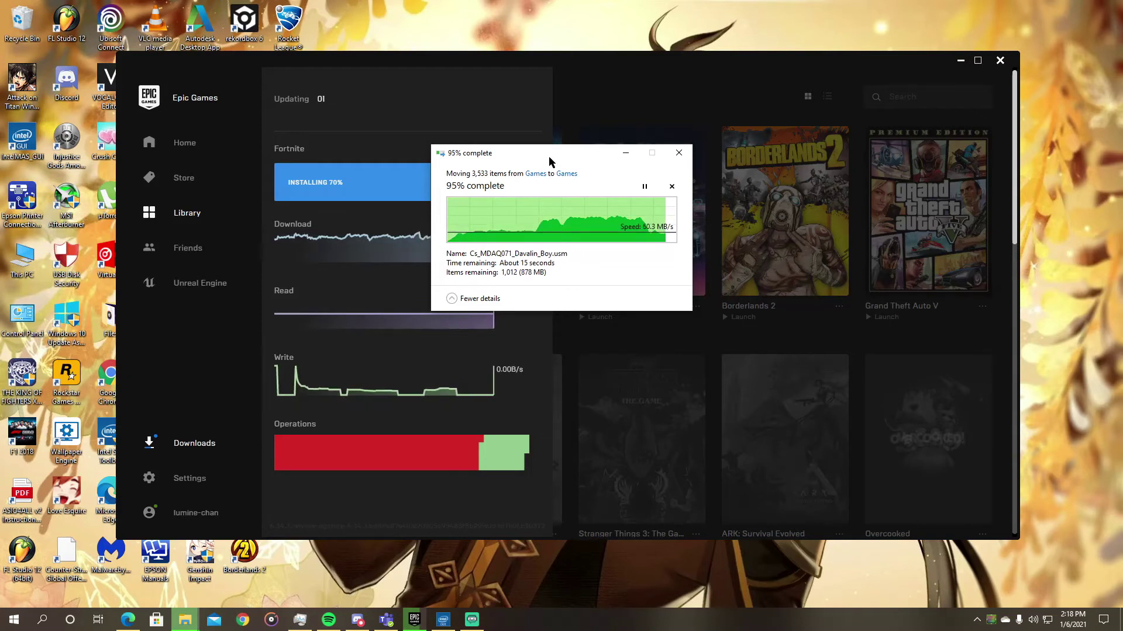
drag(551, 156, 585, 186)
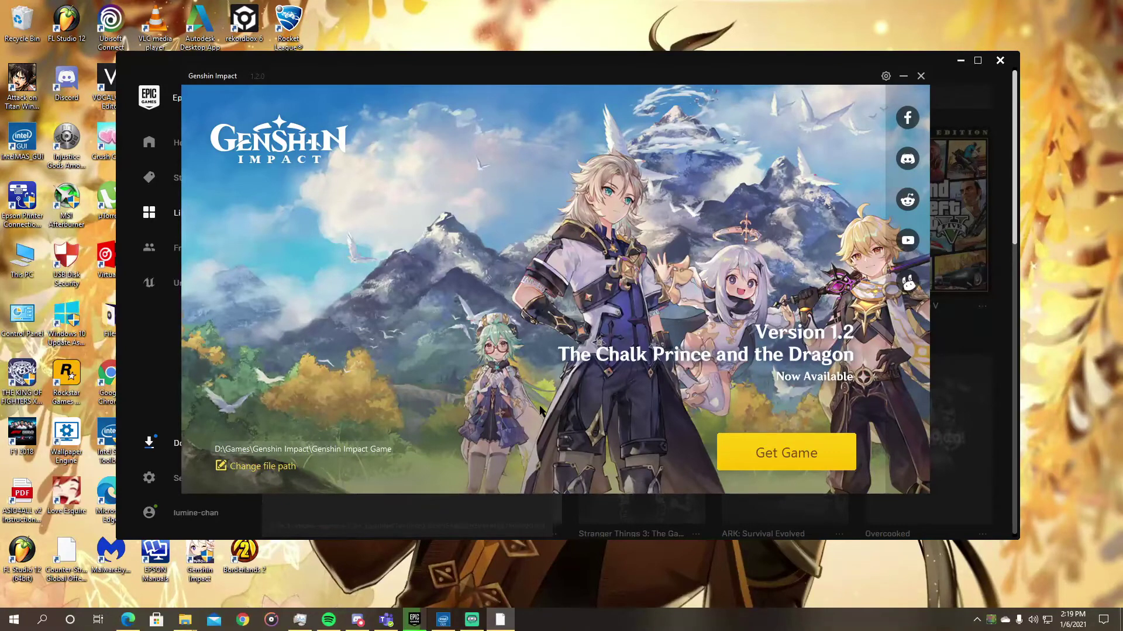
- Set Genshin Impact's install destination to the Genshin Impact folder in Games on M.2 (G:), and keep this selection despite the empty-folder recommendation
click(221, 467)
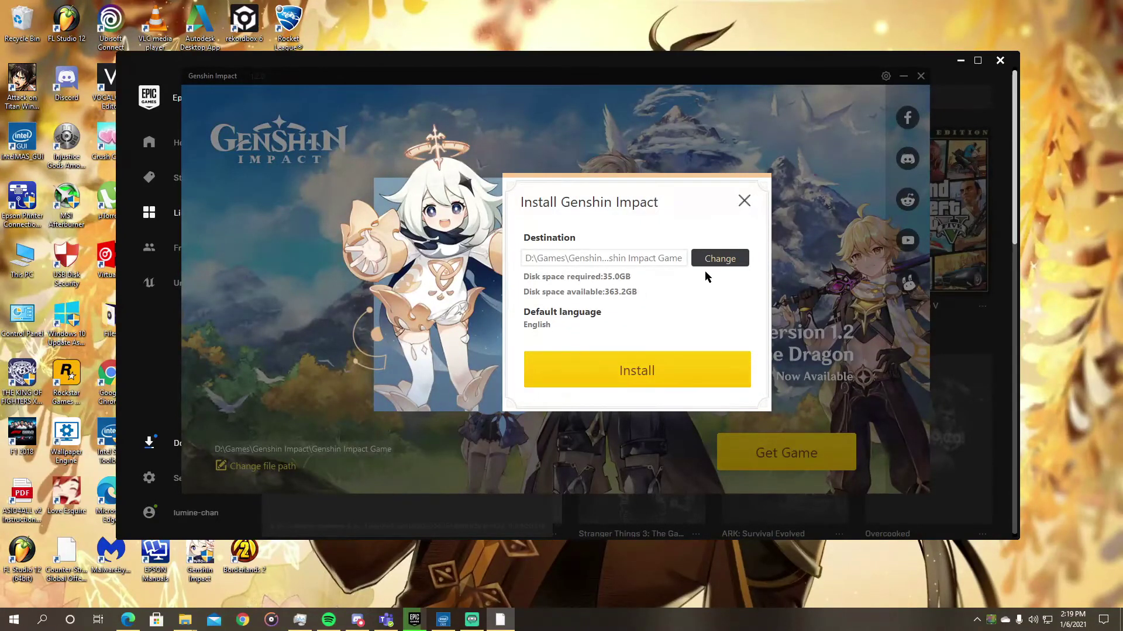
click(710, 257)
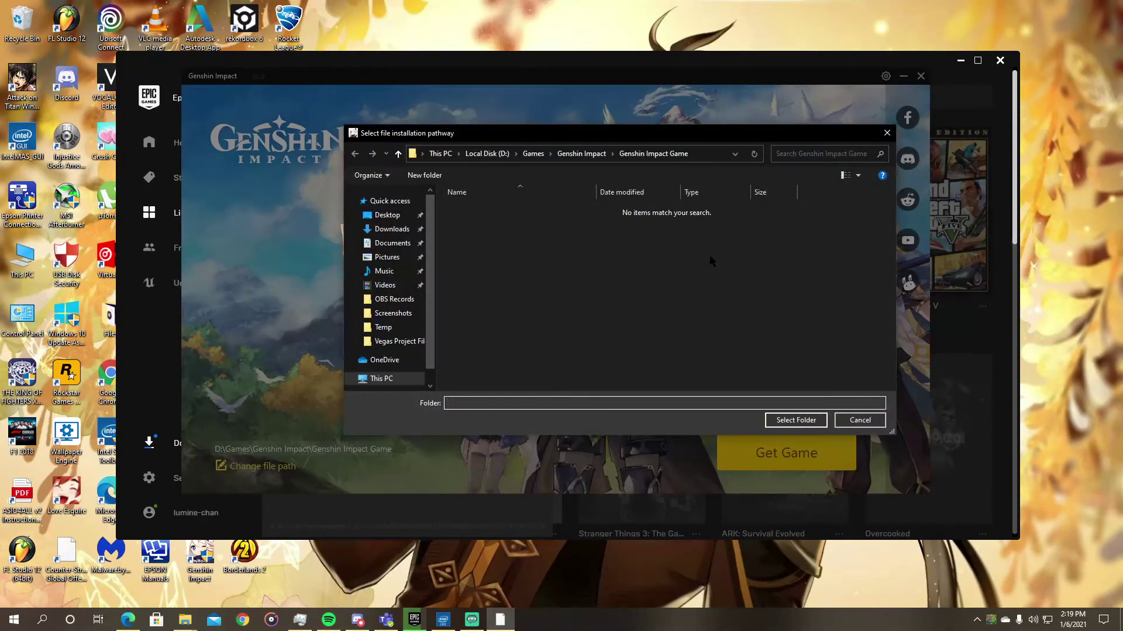
click(381, 202)
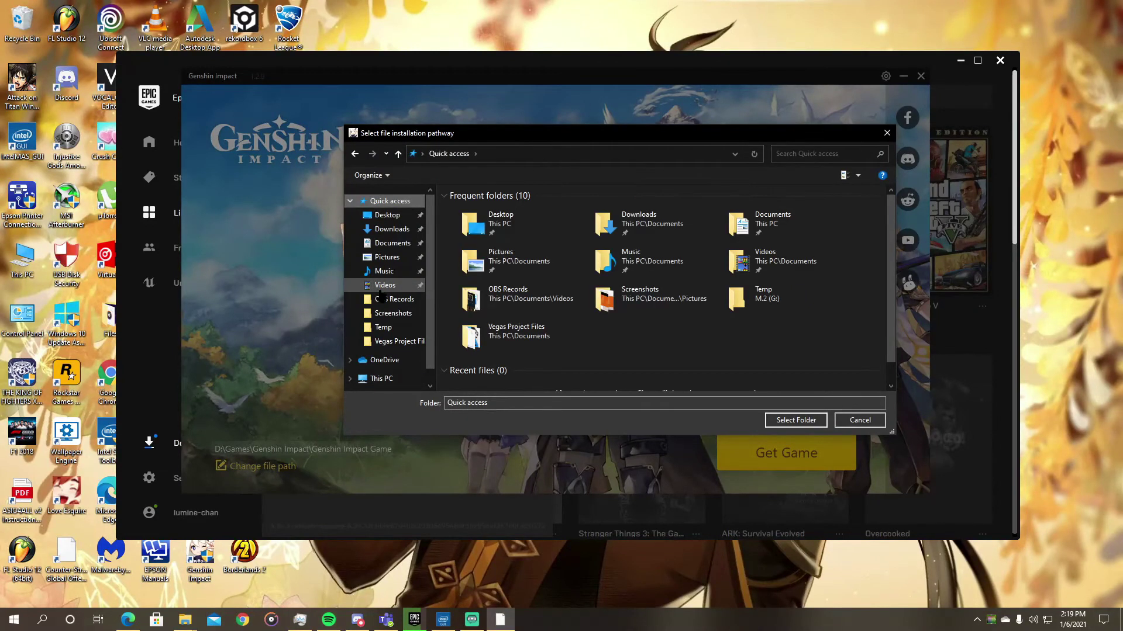
click(379, 379)
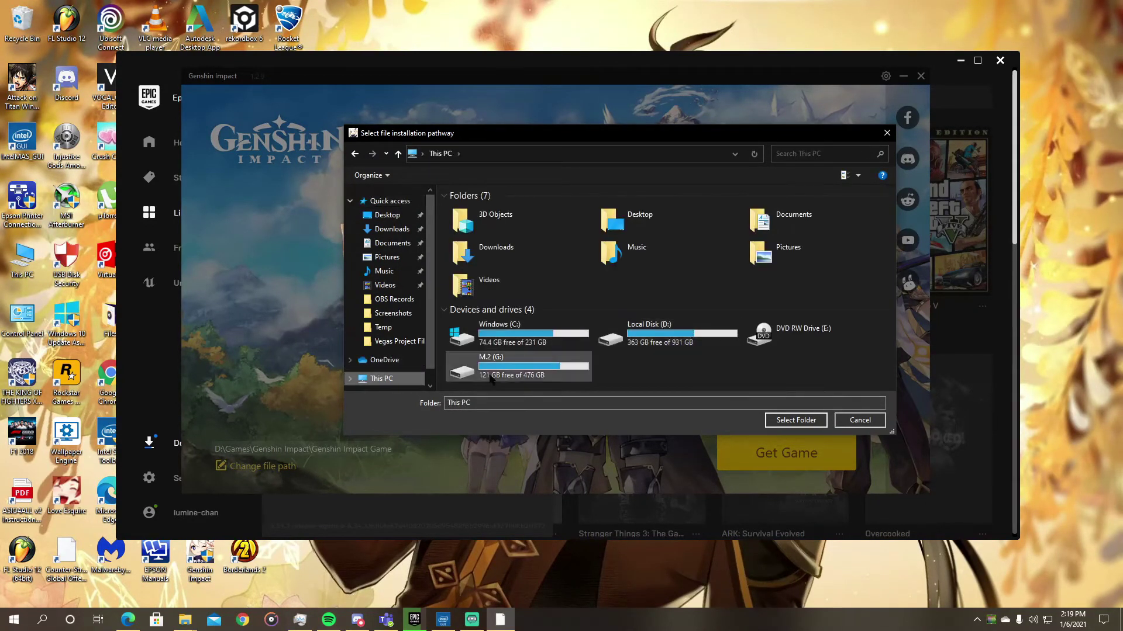
double_click(497, 365)
double_click(476, 222)
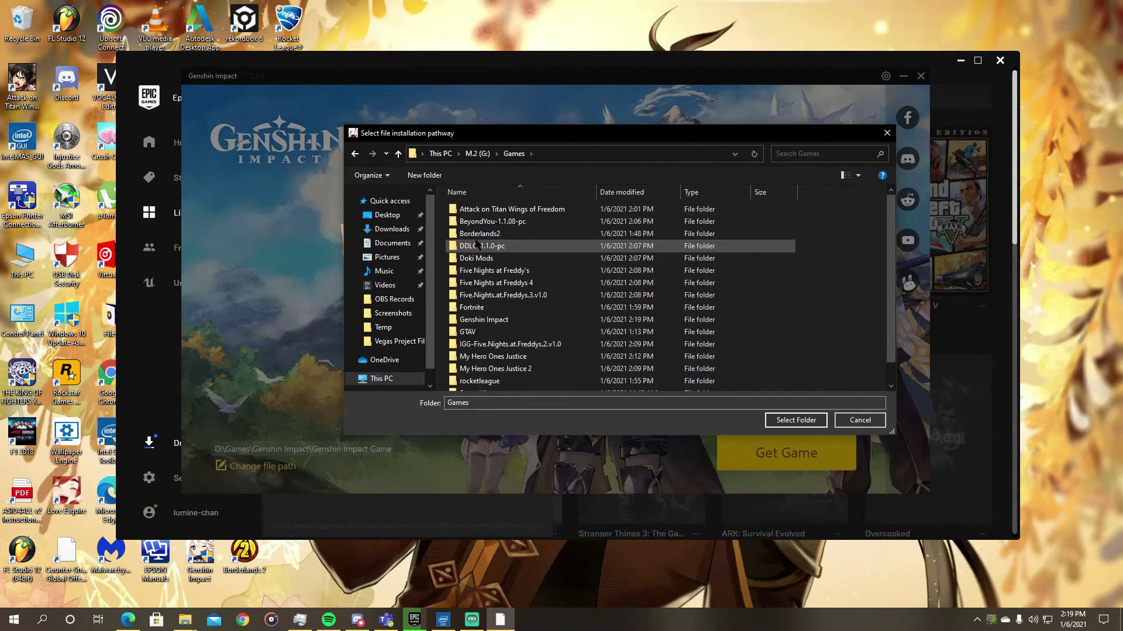
click(481, 320)
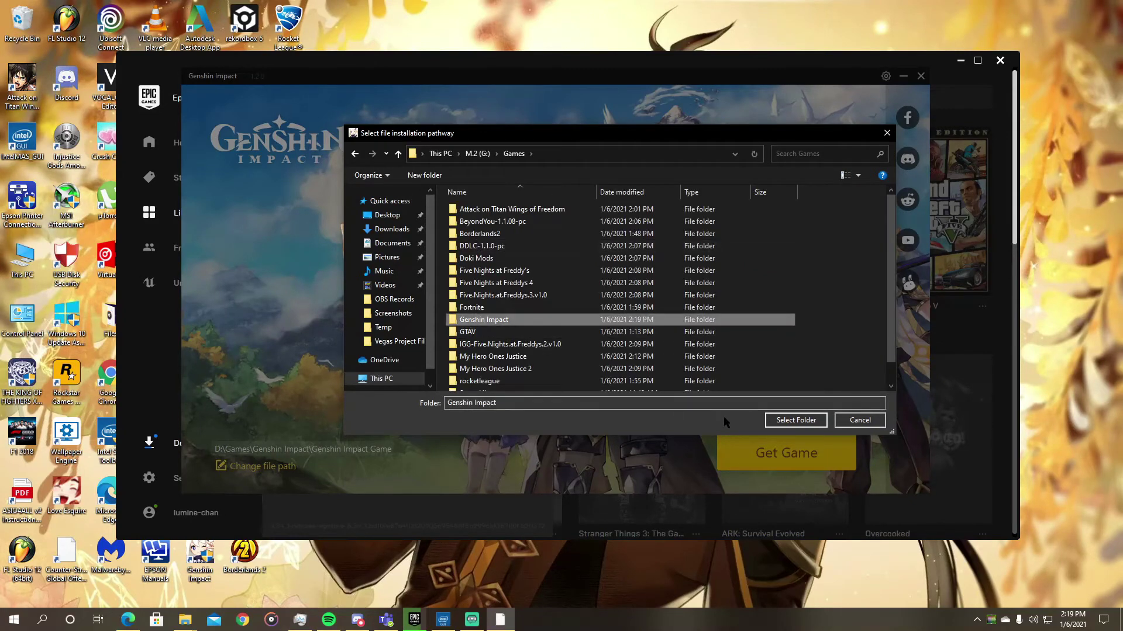
click(794, 420)
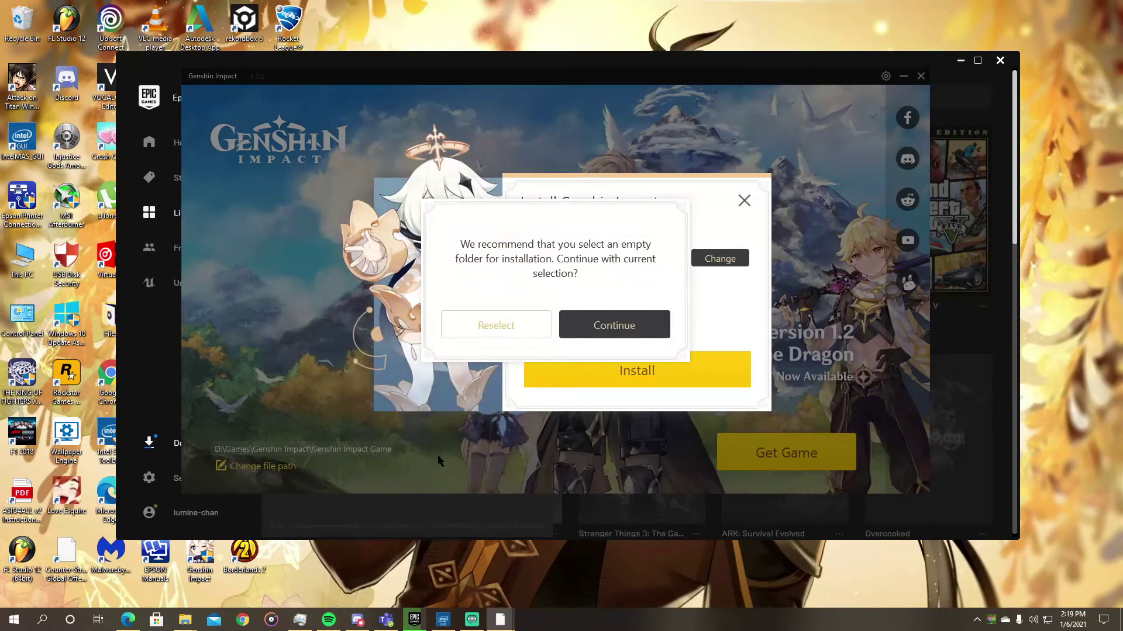
click(576, 331)
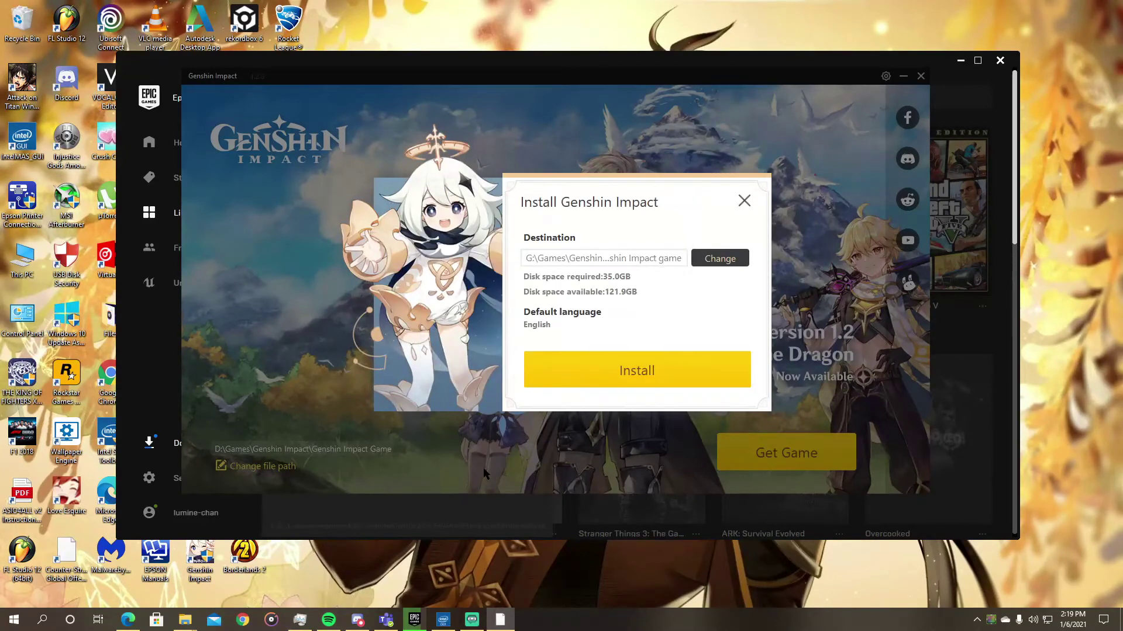
- Start installing Genshin Impact and pause its download
click(620, 379)
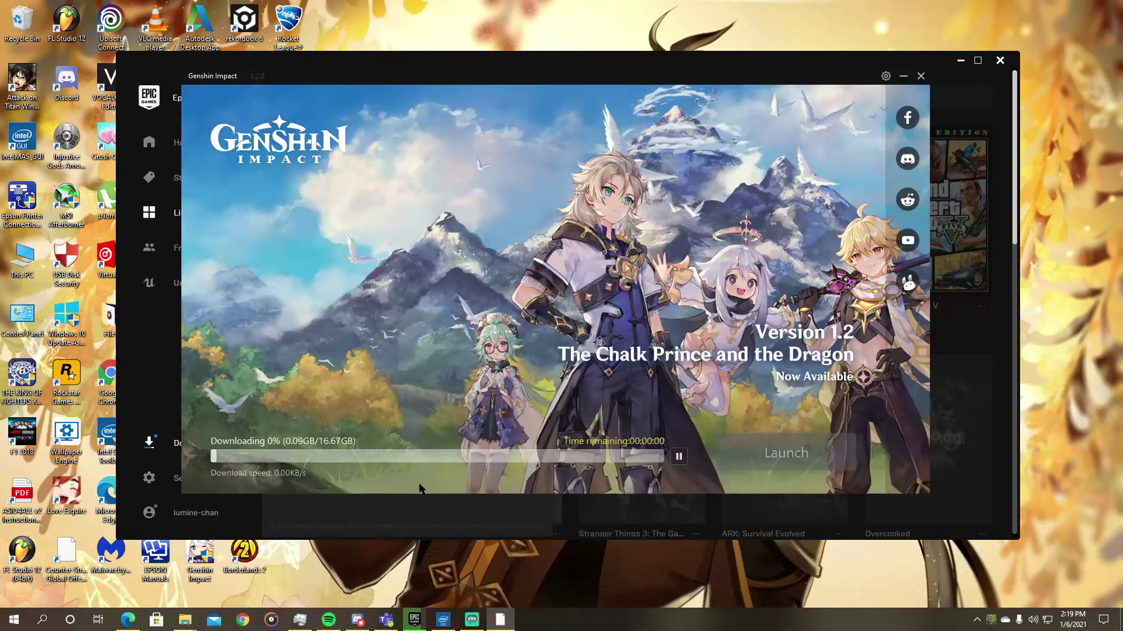
click(680, 457)
mouse_move(461, 614)
- Try to open the Genshin Impact launcher's settings
drag(412, 89, 435, 110)
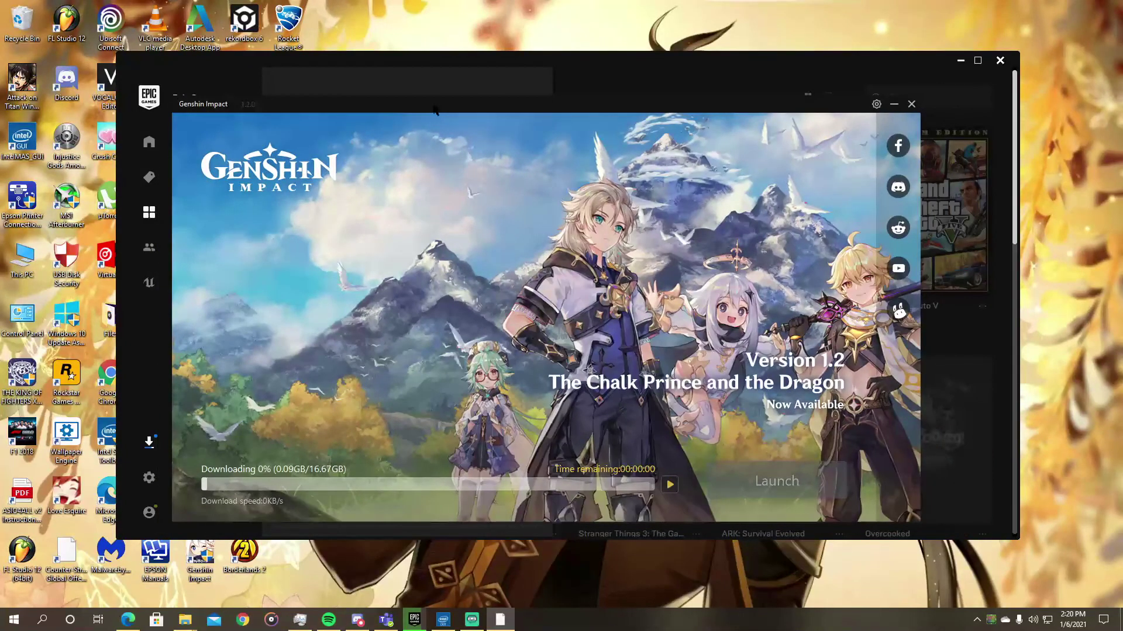
click(875, 105)
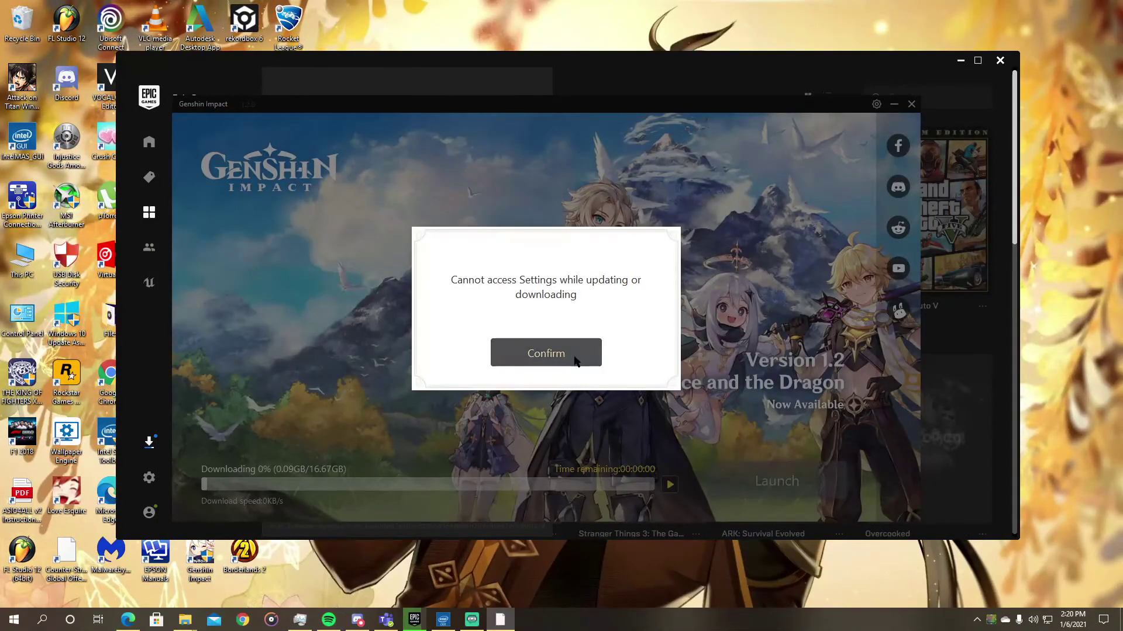
click(545, 352)
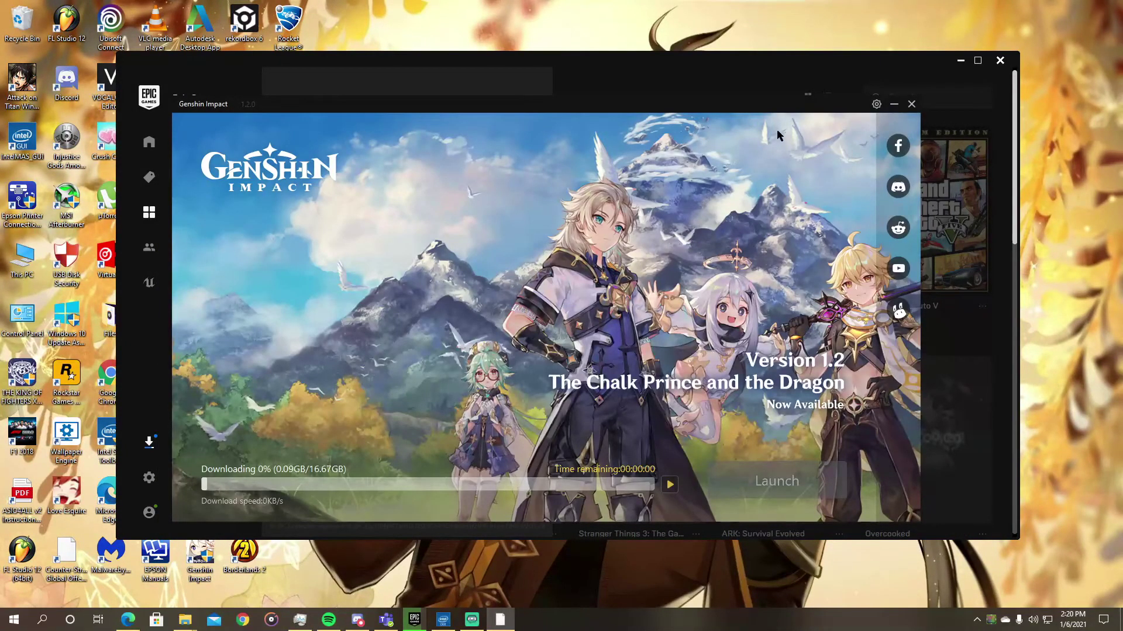
drag(785, 111, 828, 102)
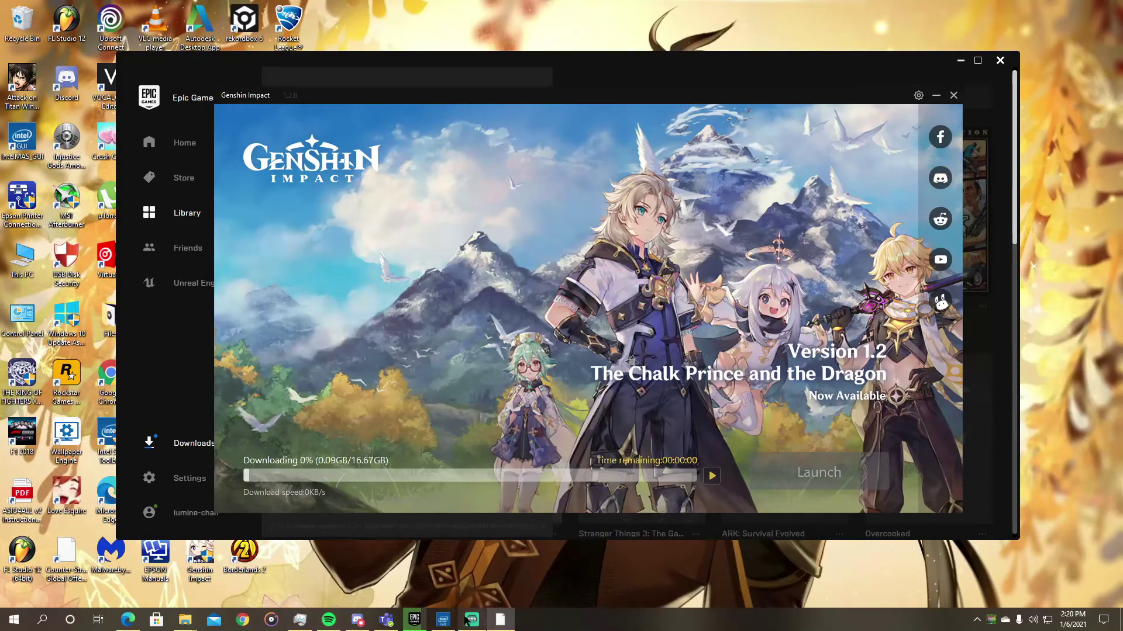
mouse_move(466, 621)
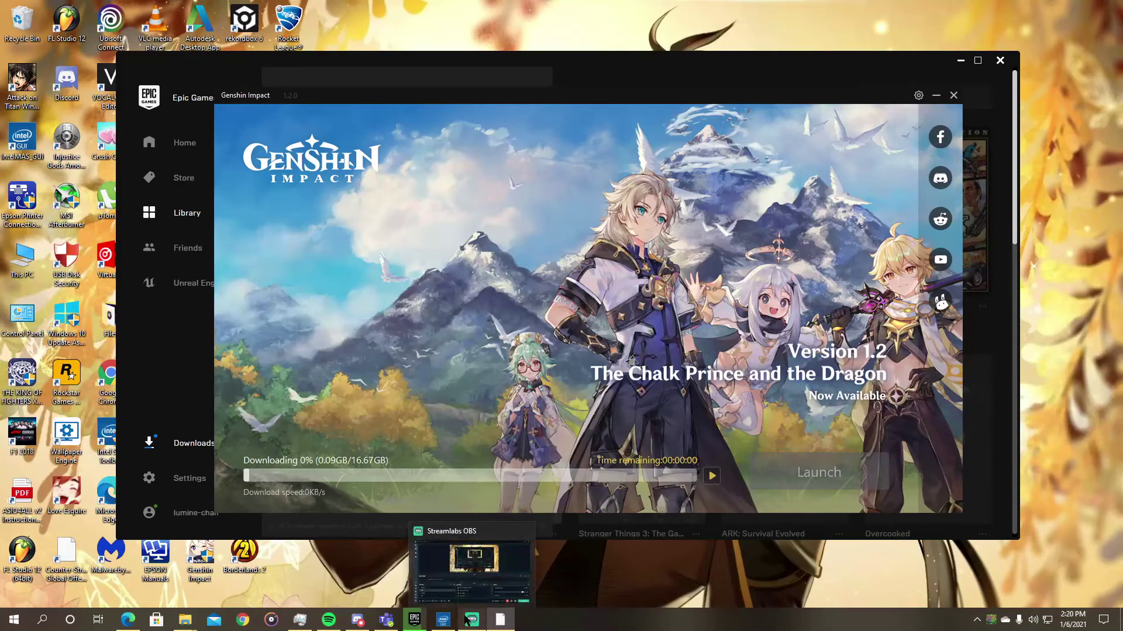